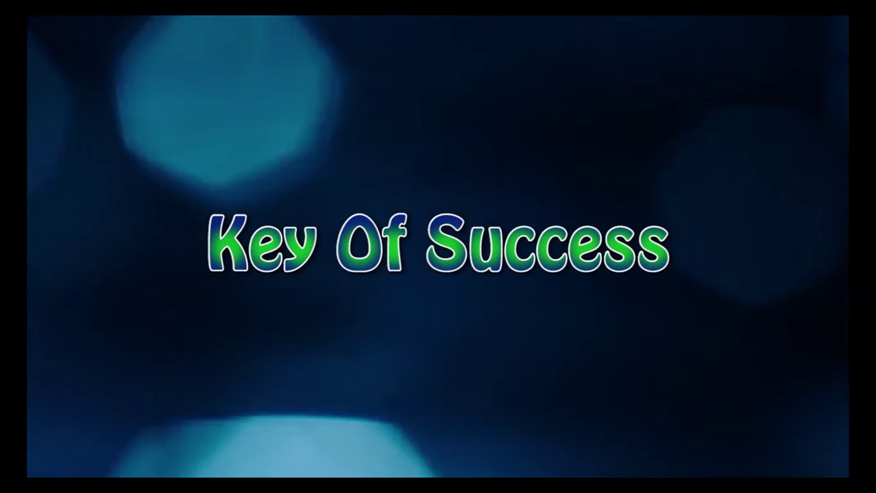
Type 'computer' on the first line and insert three sample paragraphs with =rand() below it.
{"action": "type", "text": "com"}
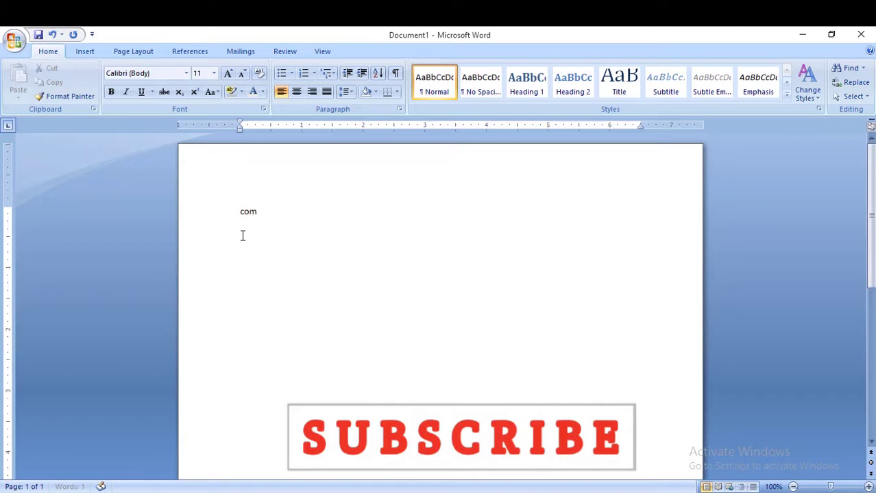
{"action": "type", "text": "puter"}
{"action": "key", "text": "Return"}
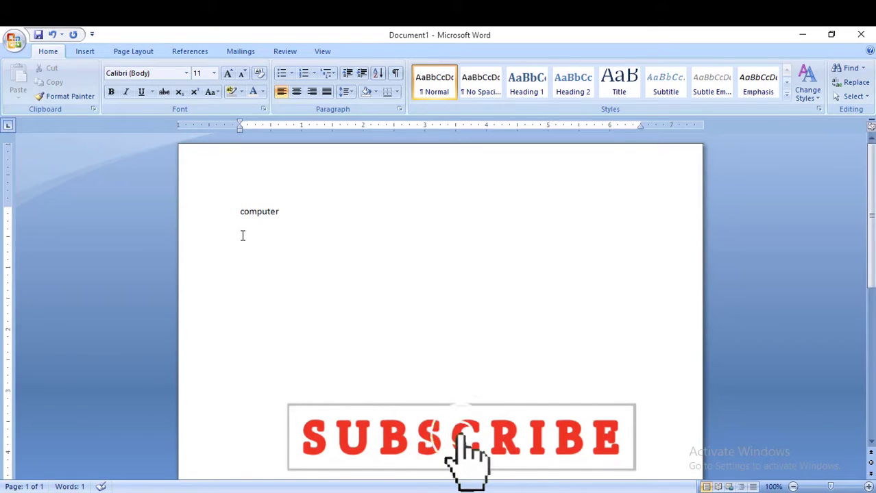
{"action": "type", "text": "=rand"}
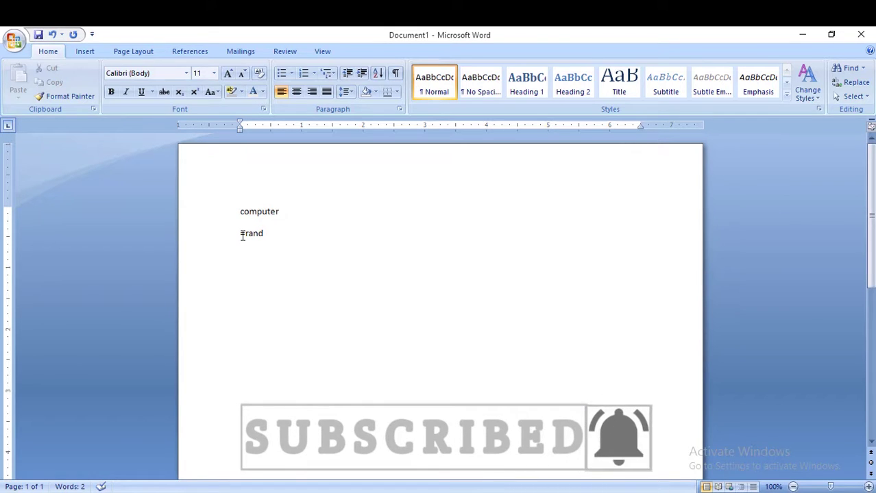
{"action": "type", "text": "()"}
{"action": "key", "text": "Return"}
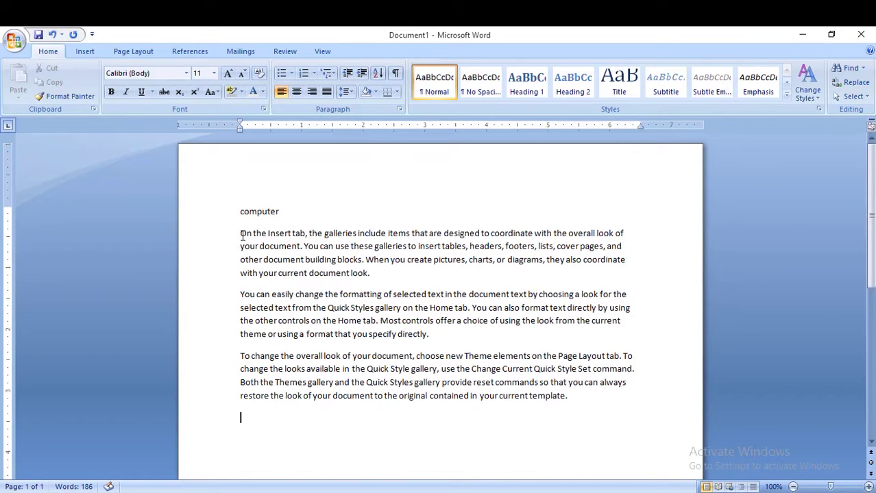
Save the document on the Desktop under the name compute1.
{"action": "left_click", "coordinate": [9, 45]}
{"action": "key", "text": "Escape"}
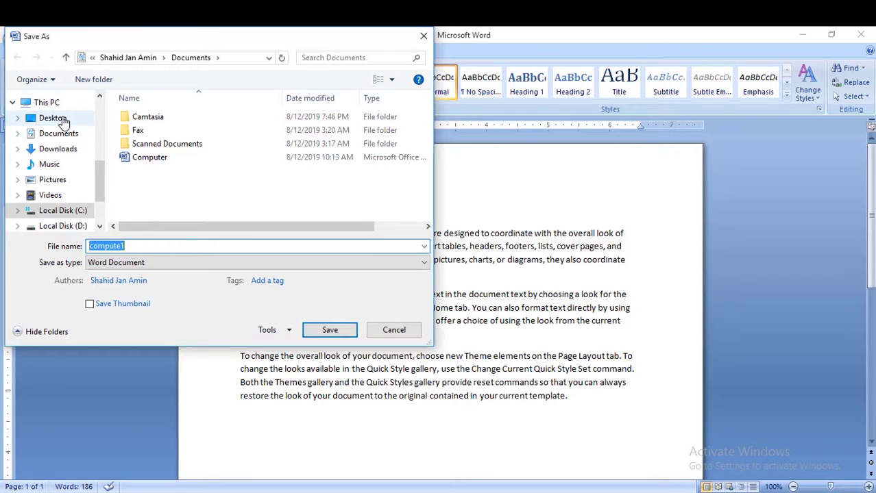
{"action": "left_click", "coordinate": [58, 118]}
{"action": "left_click", "coordinate": [326, 331]}
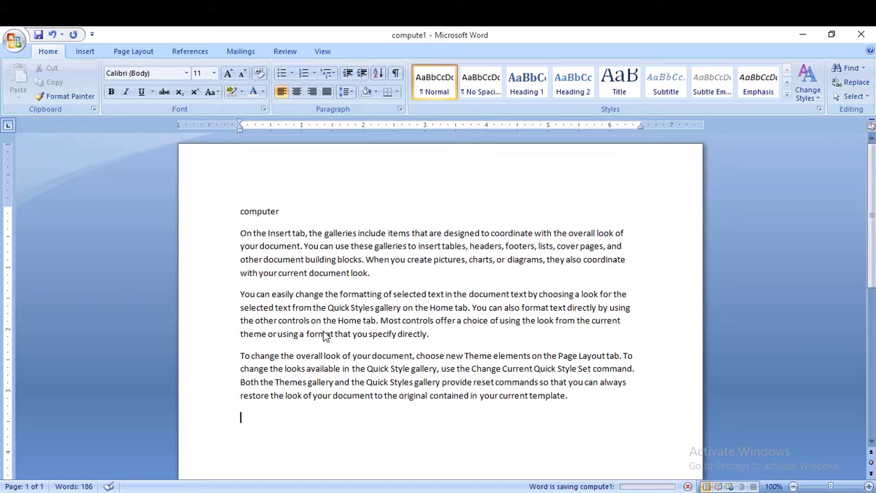
{"action": "left_click", "coordinate": [14, 39]}
Show the Save As submenu listing formats for saving a copy of the document.
{"action": "mouse_move", "coordinate": [41, 152]}
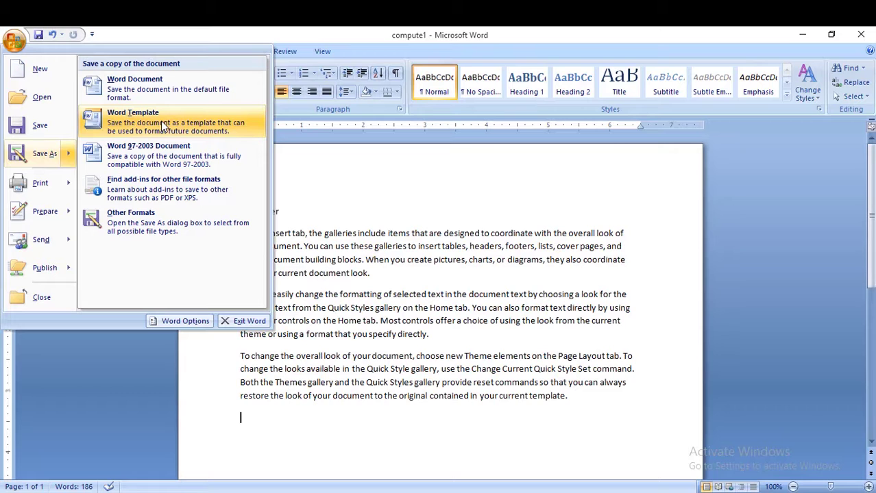
{"action": "left_click", "coordinate": [13, 41]}
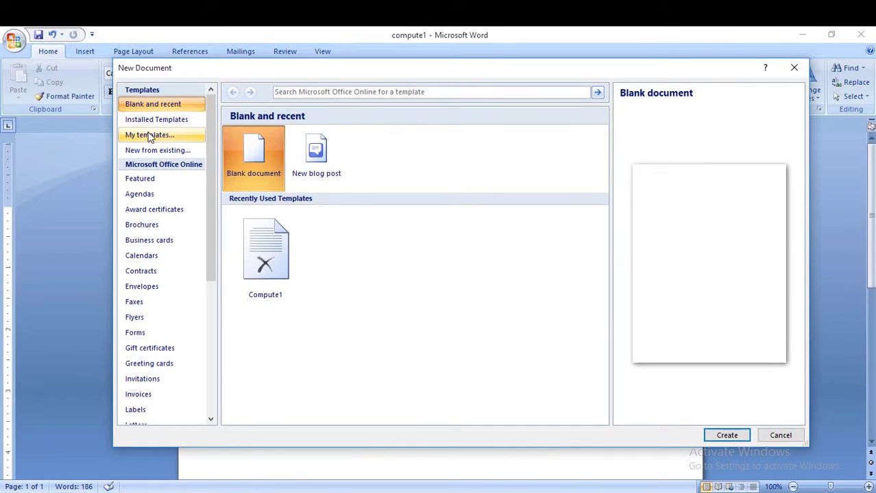
{"action": "left_click", "coordinate": [156, 149]}
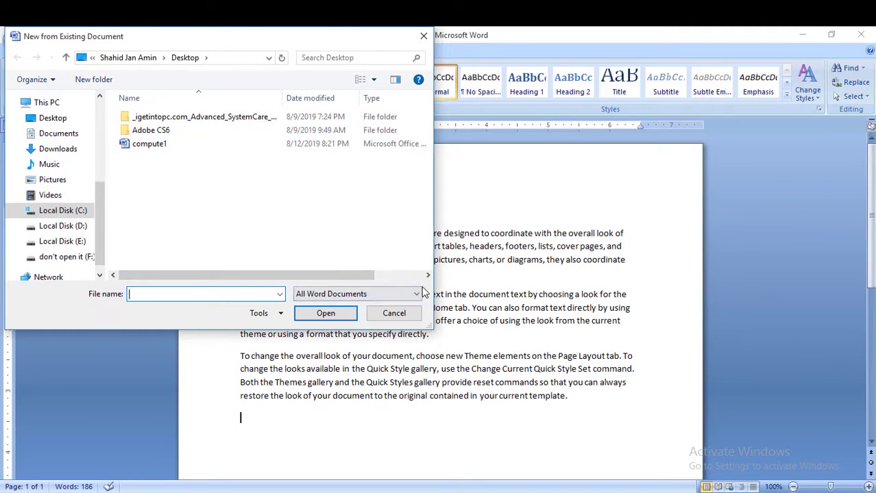
{"action": "left_click", "coordinate": [394, 314]}
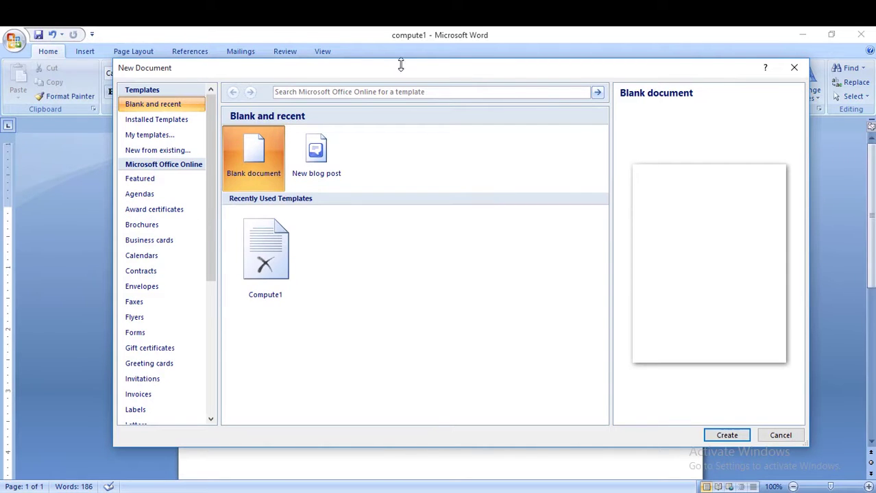
{"action": "left_click", "coordinate": [794, 68]}
{"action": "left_click", "coordinate": [13, 40]}
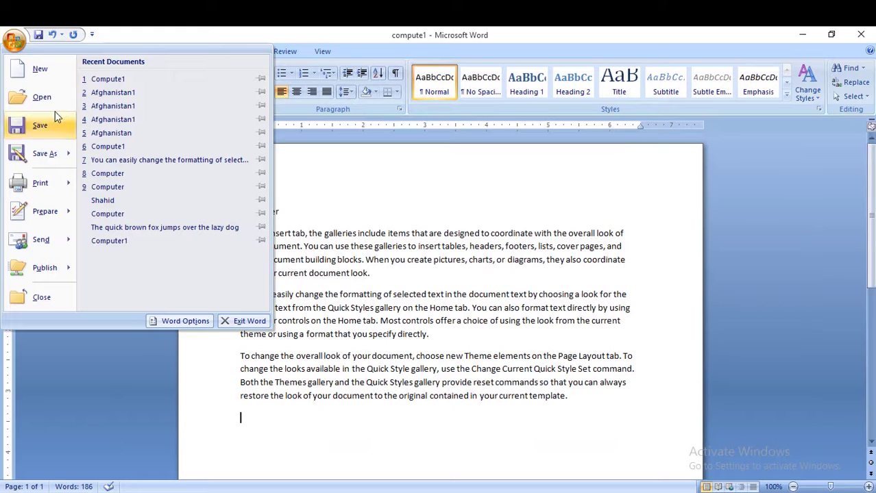
Save a Word Template copy of compute1 on the Desktop, then minimize and restore Word.
{"action": "left_click", "coordinate": [164, 120]}
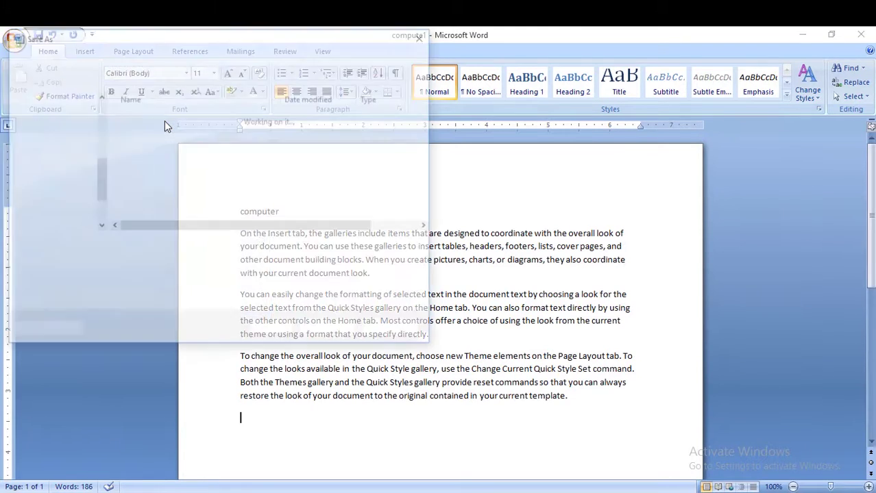
{"action": "left_click", "coordinate": [56, 118]}
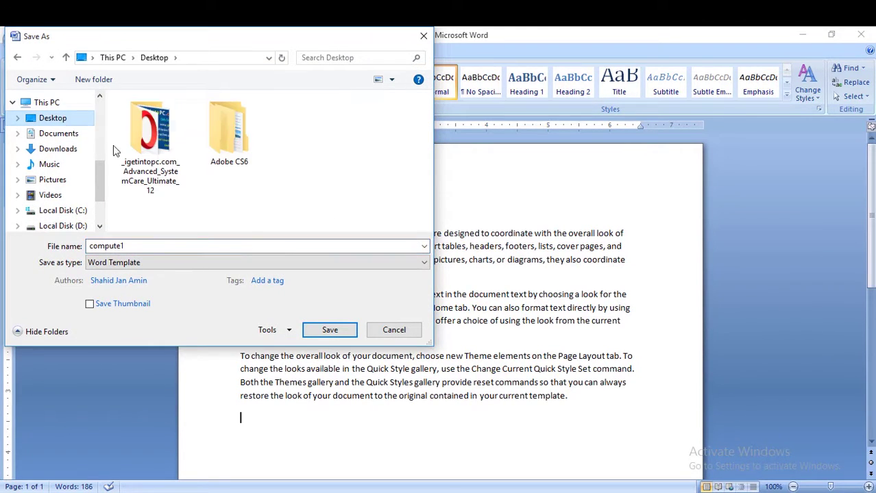
{"action": "left_click", "coordinate": [331, 332]}
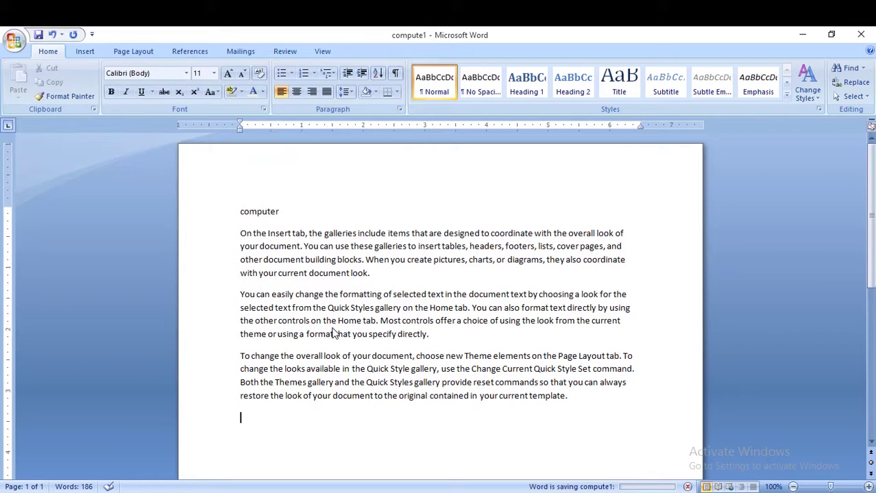
{"action": "left_click", "coordinate": [804, 34]}
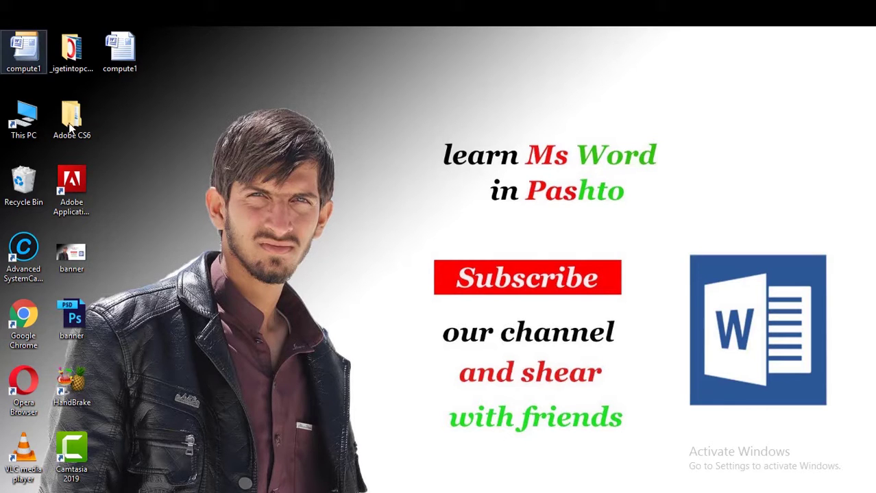
{"action": "left_click", "coordinate": [424, 449]}
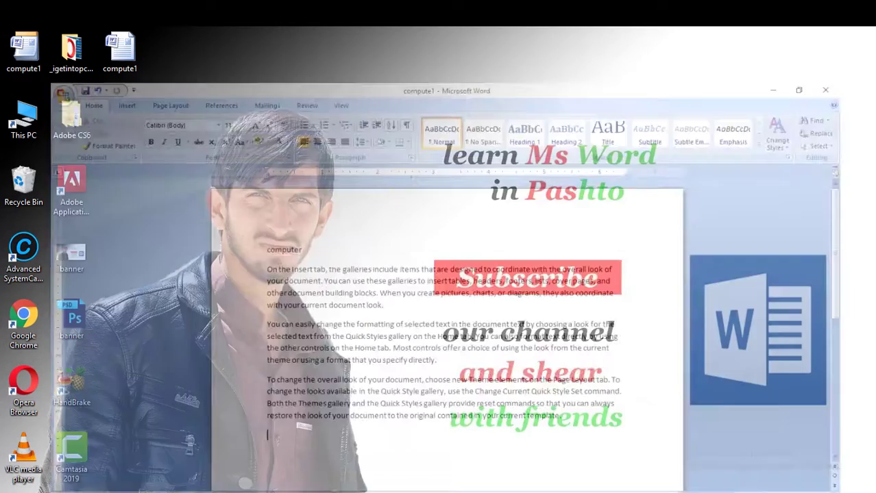
Save compute1 on the Desktop as a Word 97-2003 document, then minimize Word.
{"action": "left_click", "coordinate": [15, 40]}
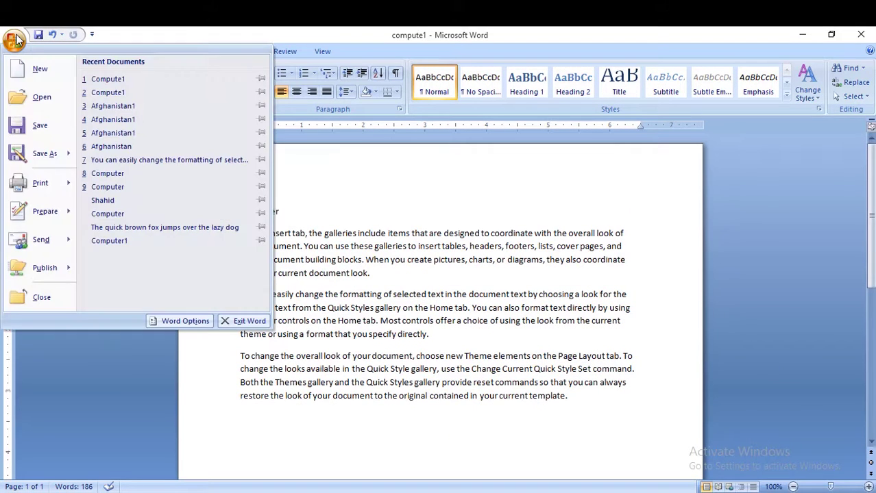
{"action": "mouse_move", "coordinate": [34, 168]}
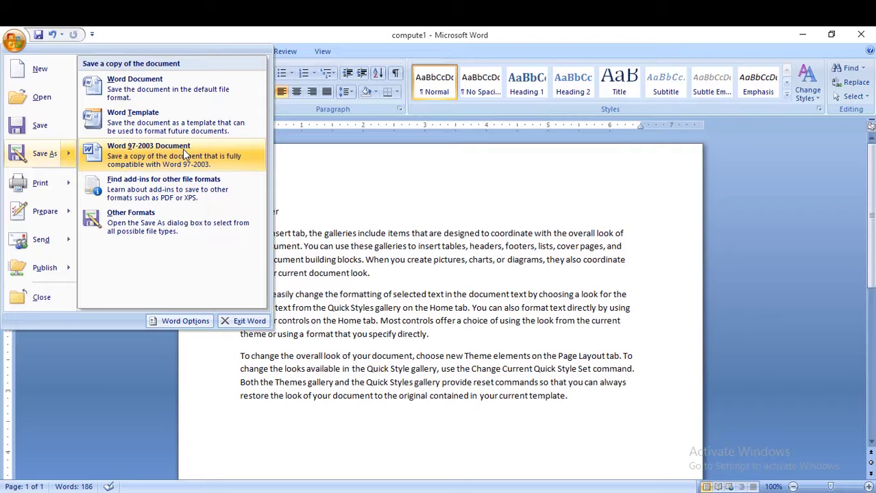
{"action": "left_click", "coordinate": [183, 154]}
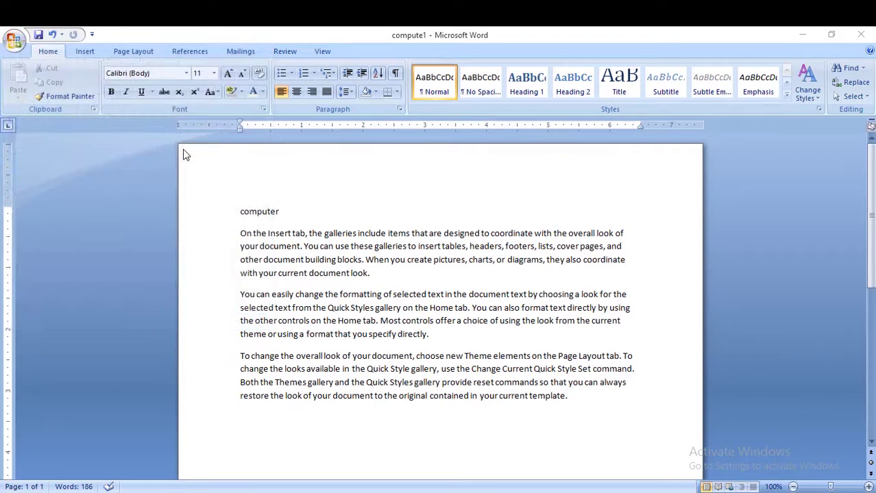
{"action": "left_click", "coordinate": [59, 121]}
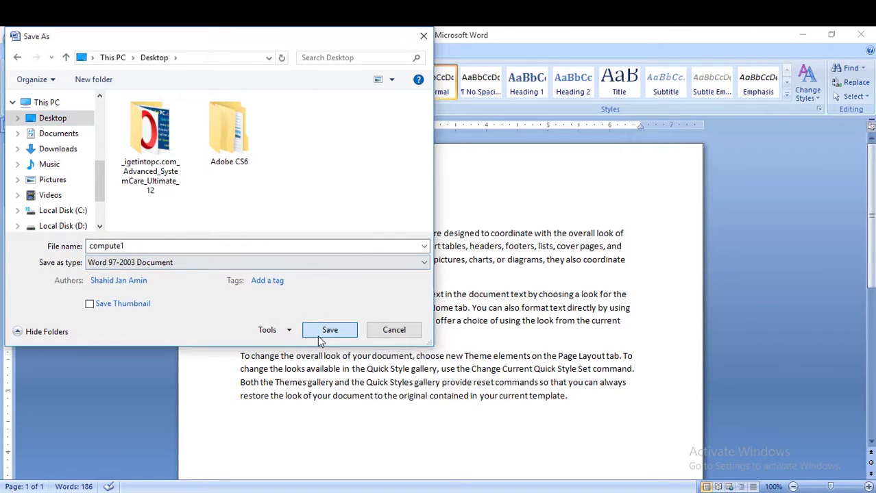
{"action": "left_click", "coordinate": [348, 330]}
{"action": "left_click", "coordinate": [804, 34]}
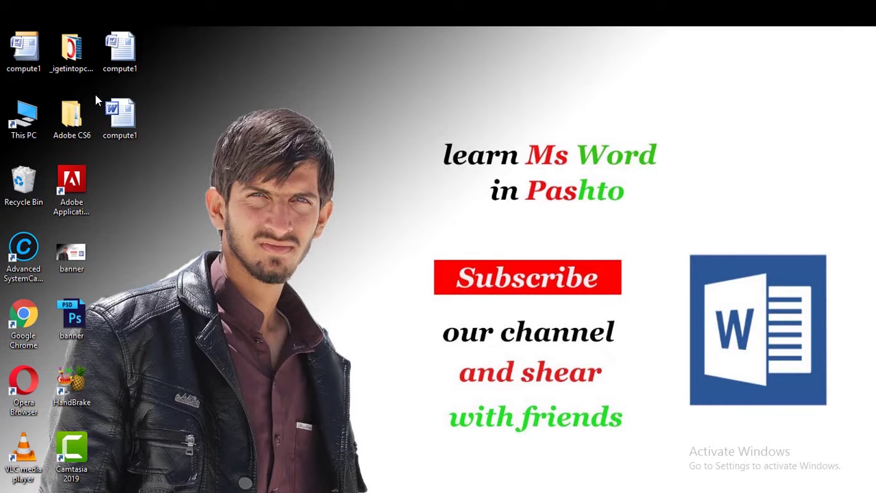
Move Adobe CS6 into the top icon row, select compute1, and launch Word 2003 from Start search.
{"action": "mouse_move", "coordinate": [92, 104]}
{"action": "left_mouse_down"}
{"action": "mouse_move", "coordinate": [111, 107]}
{"action": "mouse_move", "coordinate": [100, 99]}
{"action": "left_mouse_up"}
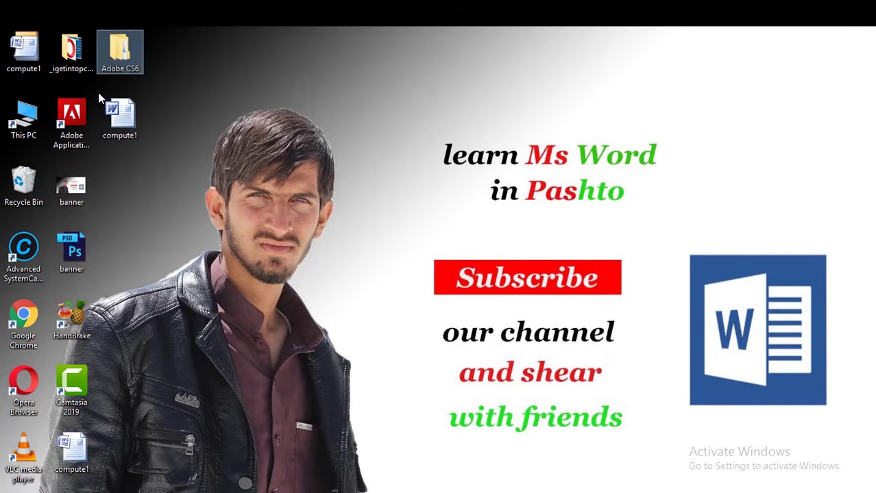
{"action": "left_click", "coordinate": [124, 119]}
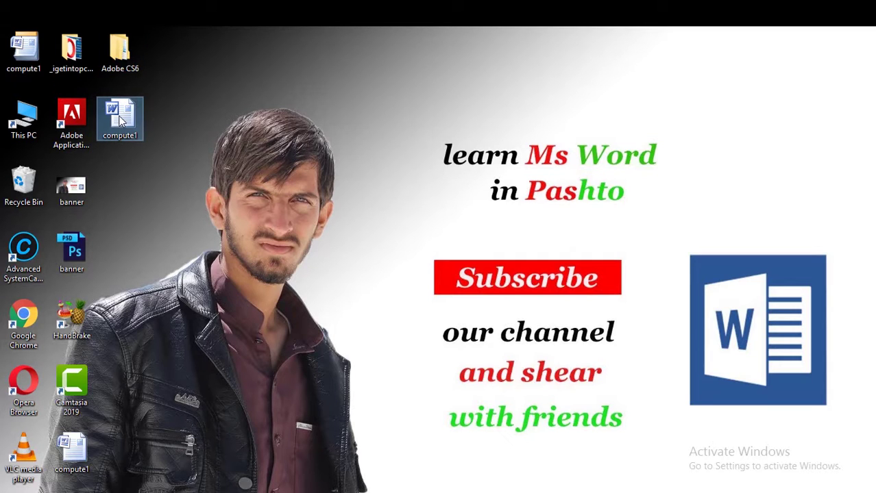
{"action": "key", "text": "super"}
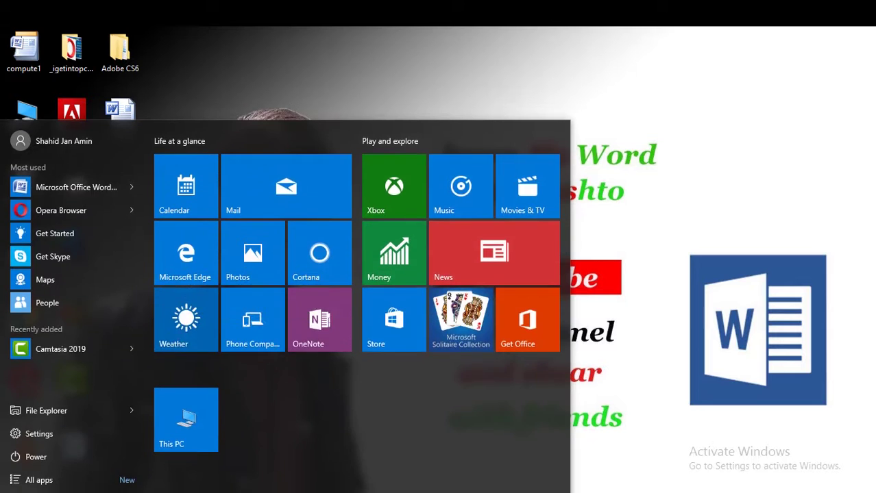
{"action": "type", "text": "word"}
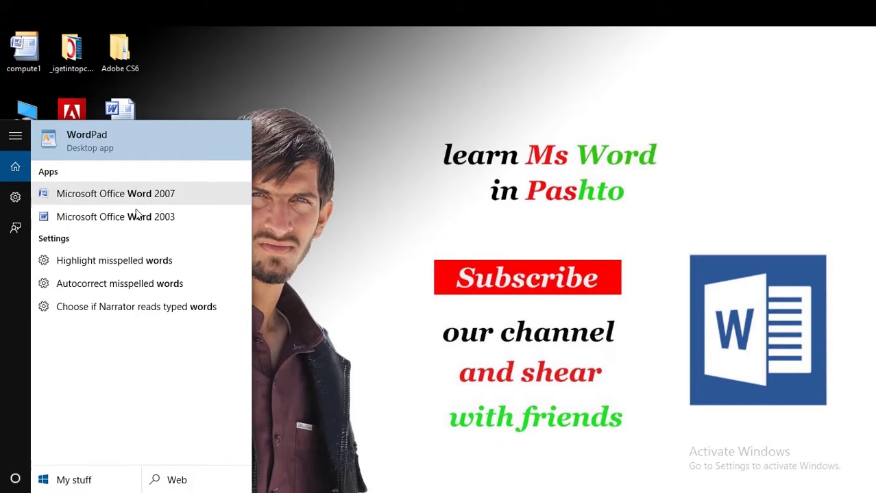
{"action": "left_click", "coordinate": [134, 215]}
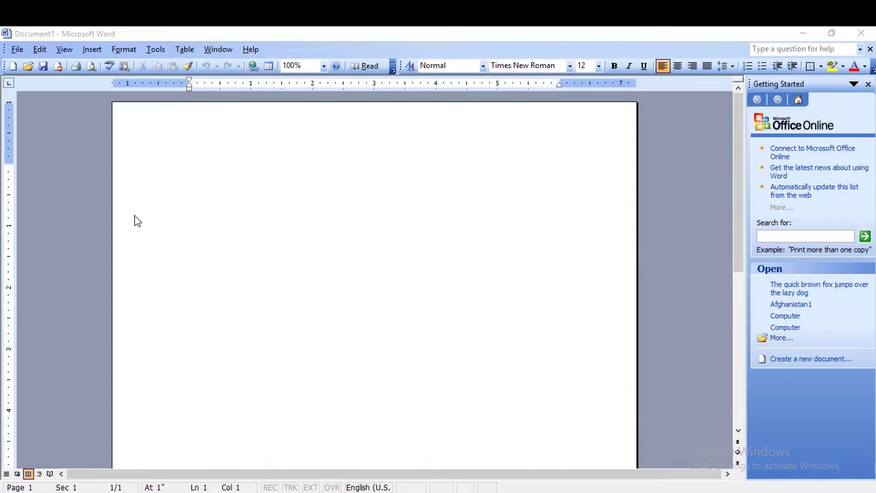
Open compute1 from the Desktop as a read-only copy in Word 2003, then close Word.
{"action": "left_click", "coordinate": [28, 66]}
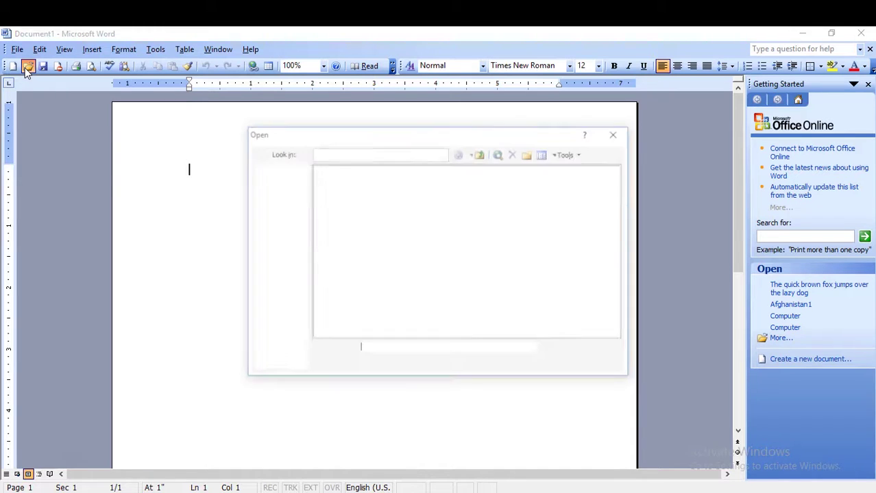
{"action": "left_click", "coordinate": [278, 226]}
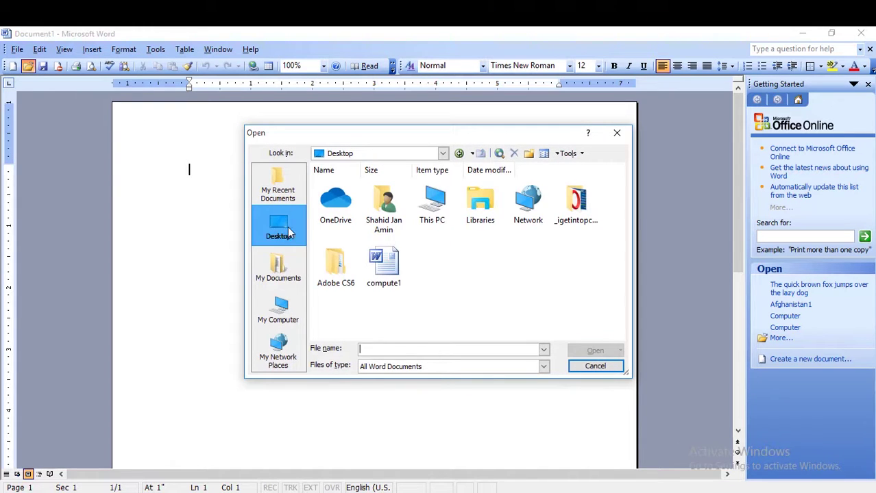
{"action": "left_click", "coordinate": [389, 262]}
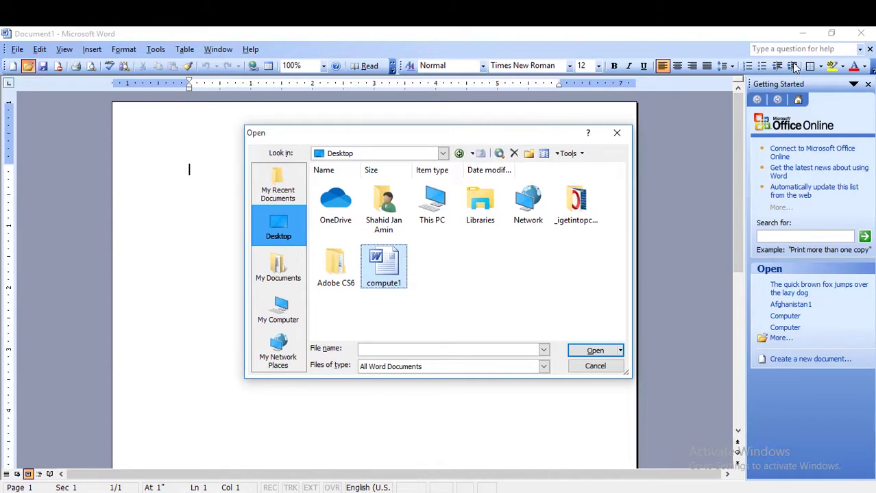
{"action": "left_click", "coordinate": [592, 352]}
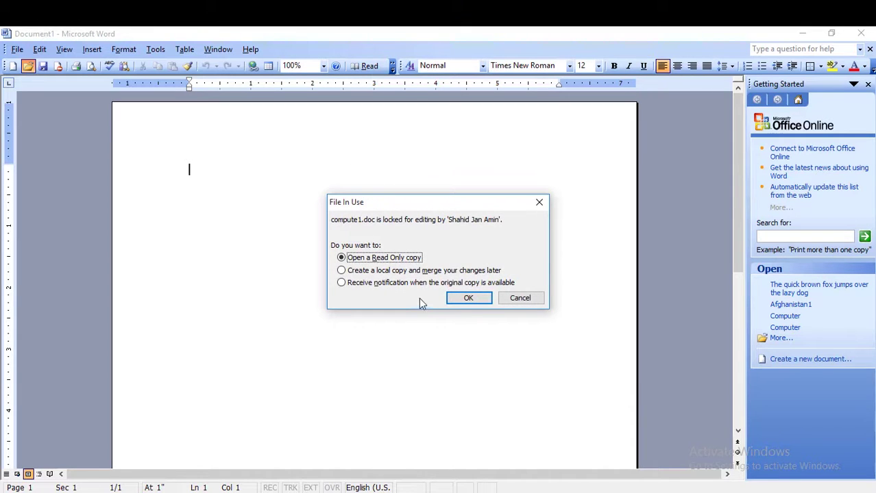
{"action": "left_click", "coordinate": [478, 300]}
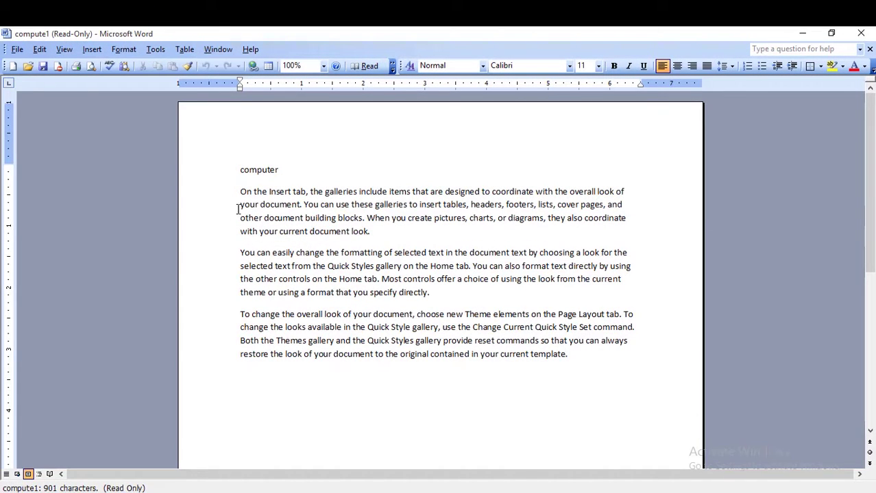
{"action": "left_click", "coordinate": [869, 33]}
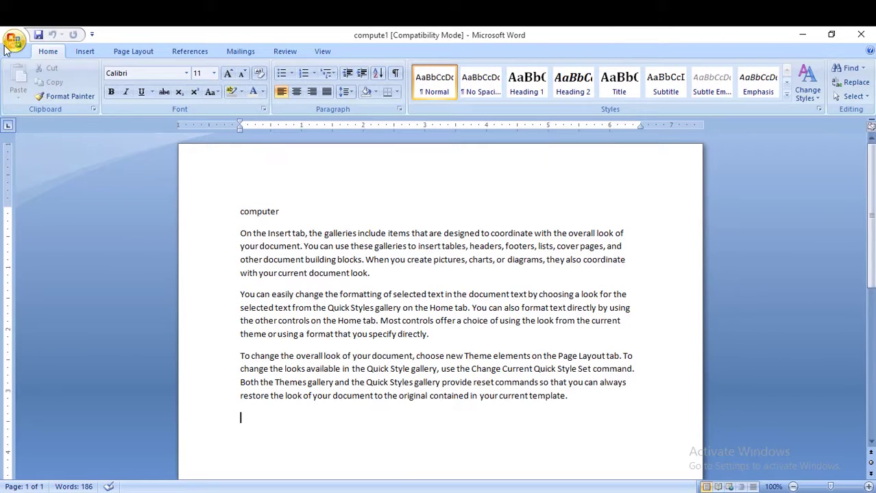
Bring Word 2007 forward and show the Save As formats for saving a copy of compute1.
{"action": "left_click", "coordinate": [8, 44]}
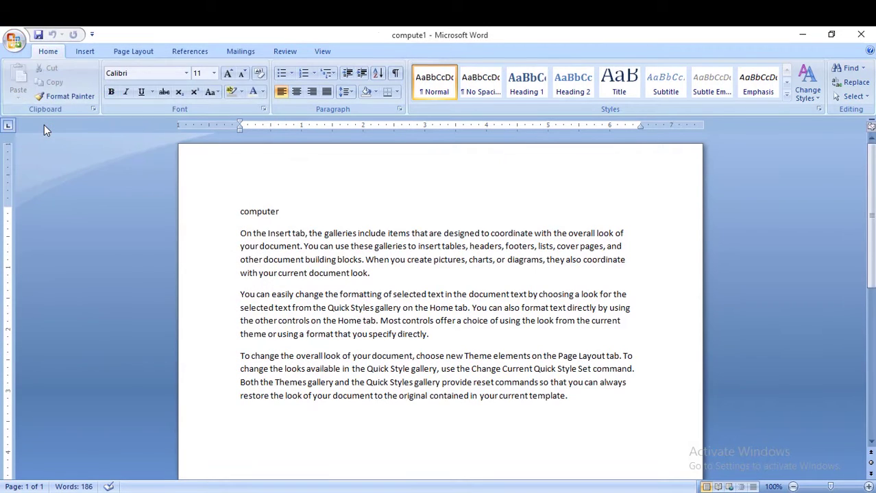
{"action": "left_click", "coordinate": [14, 40]}
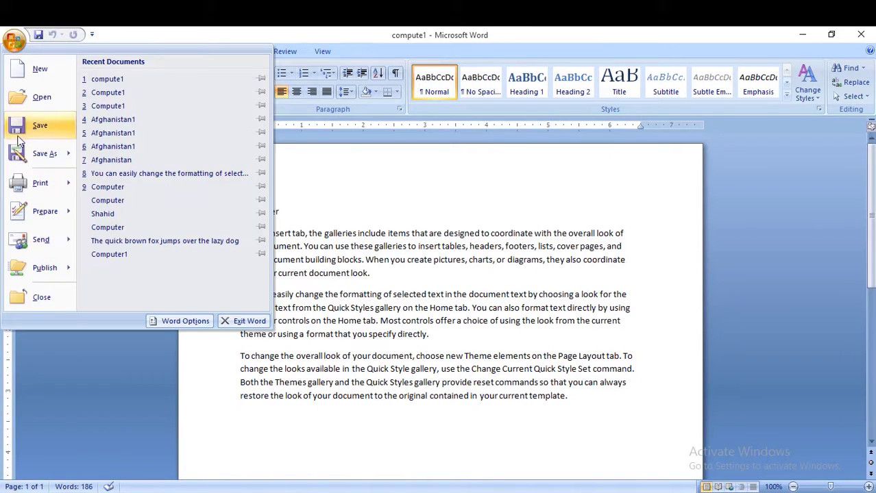
{"action": "mouse_move", "coordinate": [24, 156]}
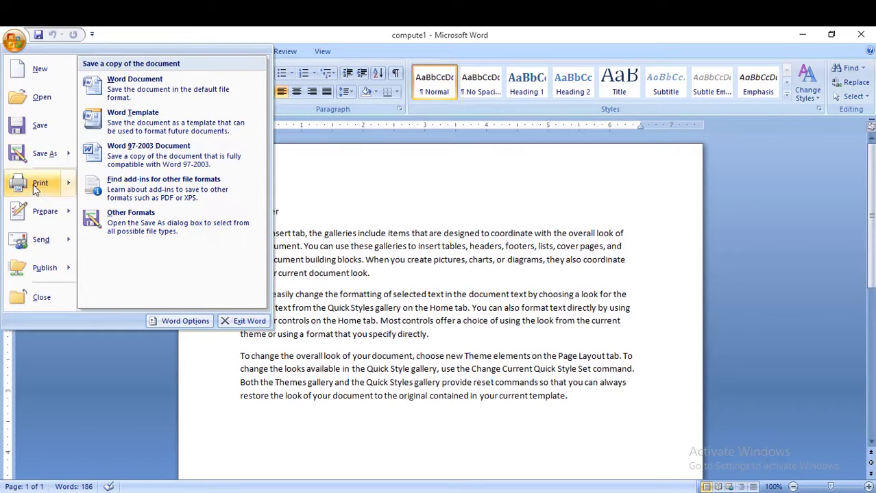
Dismiss the Office menu, reopen it, and open the Print dialog for compute1.
{"action": "mouse_move", "coordinate": [34, 187]}
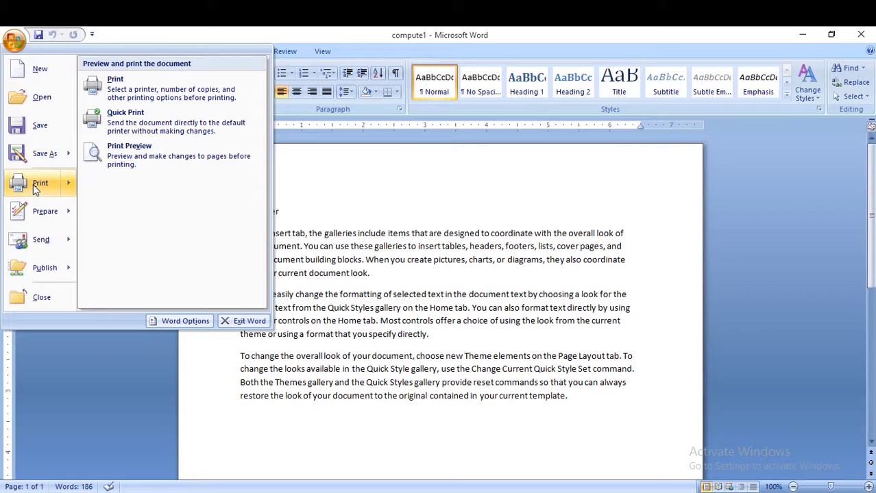
{"action": "left_click", "coordinate": [477, 182]}
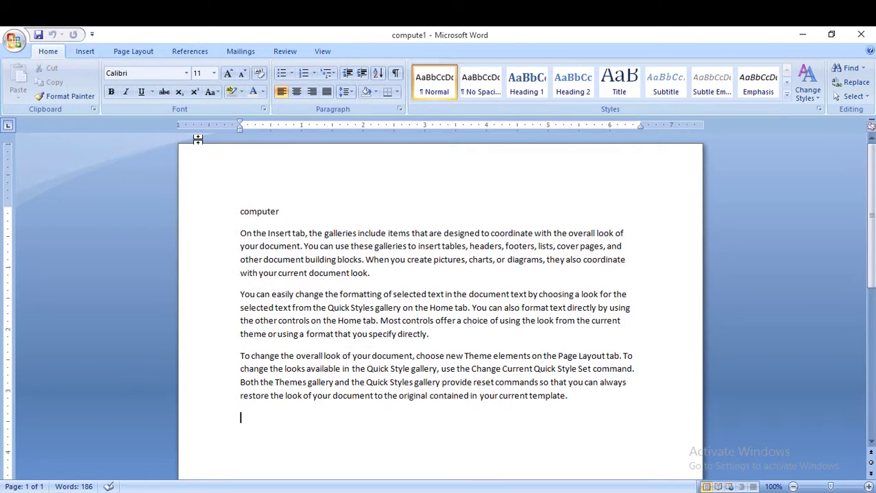
{"action": "left_click", "coordinate": [17, 40]}
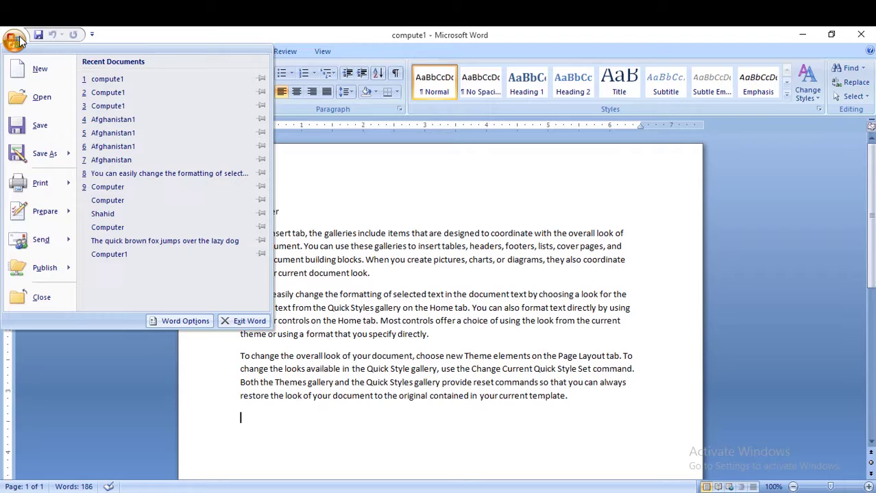
{"action": "left_click", "coordinate": [30, 180]}
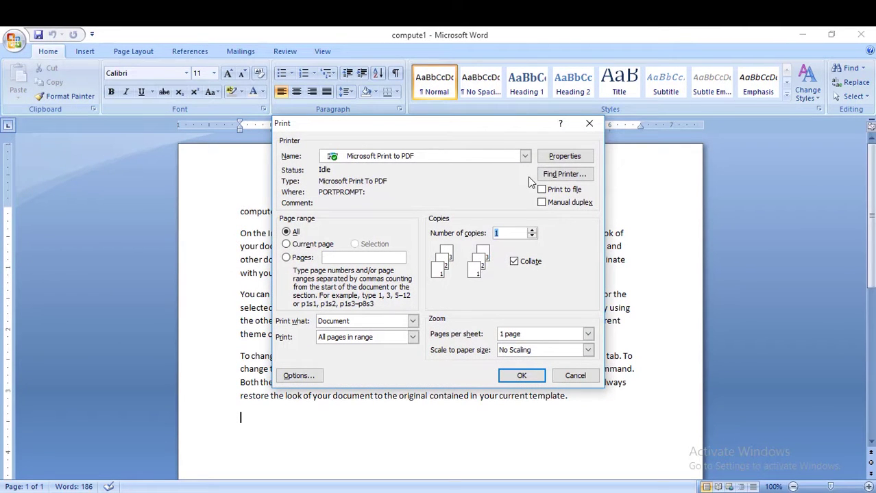
{"action": "left_click", "coordinate": [525, 156]}
{"action": "left_click", "coordinate": [384, 198]}
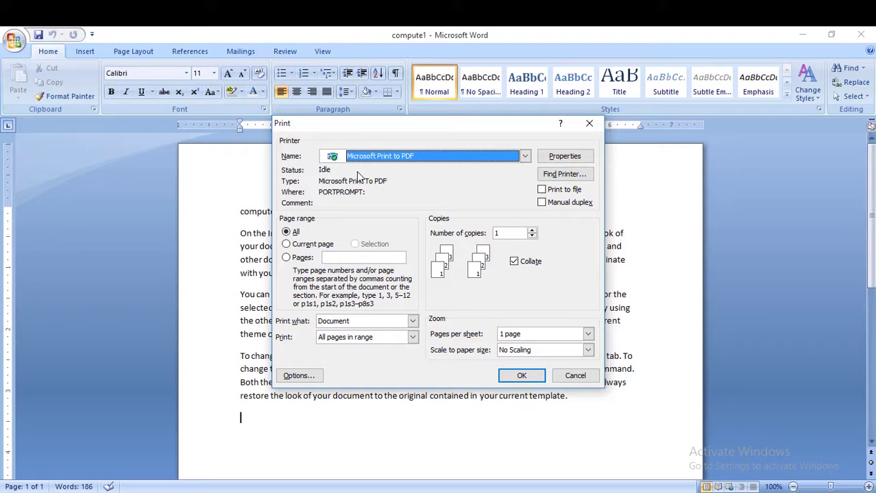
{"action": "left_click", "coordinate": [288, 245]}
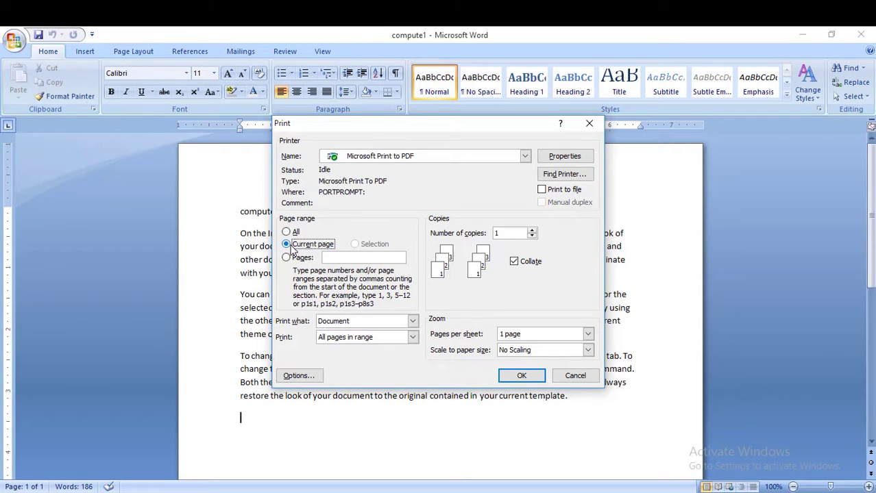
{"action": "left_click", "coordinate": [293, 233]}
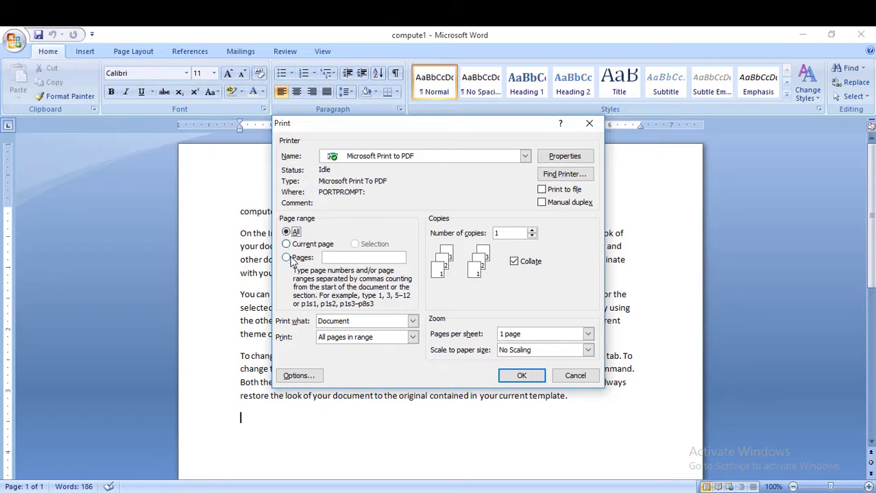
{"action": "left_click", "coordinate": [287, 258]}
{"action": "left_click", "coordinate": [293, 234]}
Review the Print what, Print and Scale dropdowns, keeping Document, All pages and No Scaling.
{"action": "left_click", "coordinate": [411, 322]}
{"action": "left_click", "coordinate": [409, 332]}
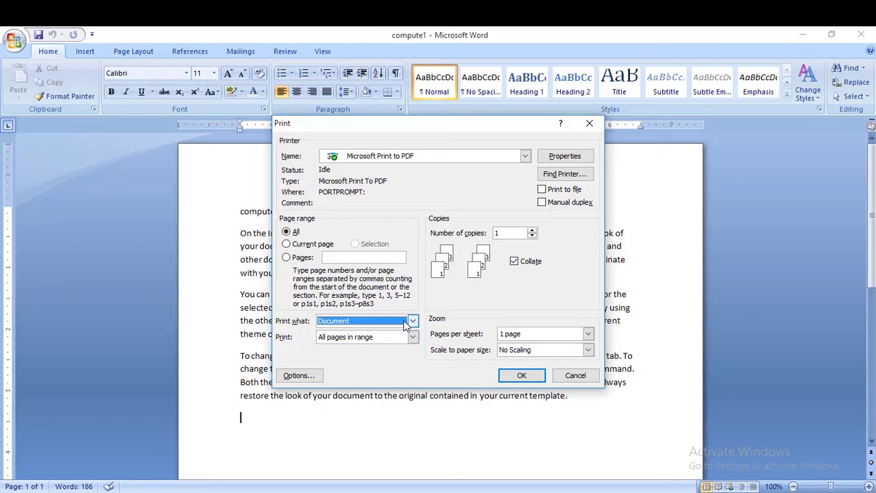
{"action": "left_click", "coordinate": [411, 322]}
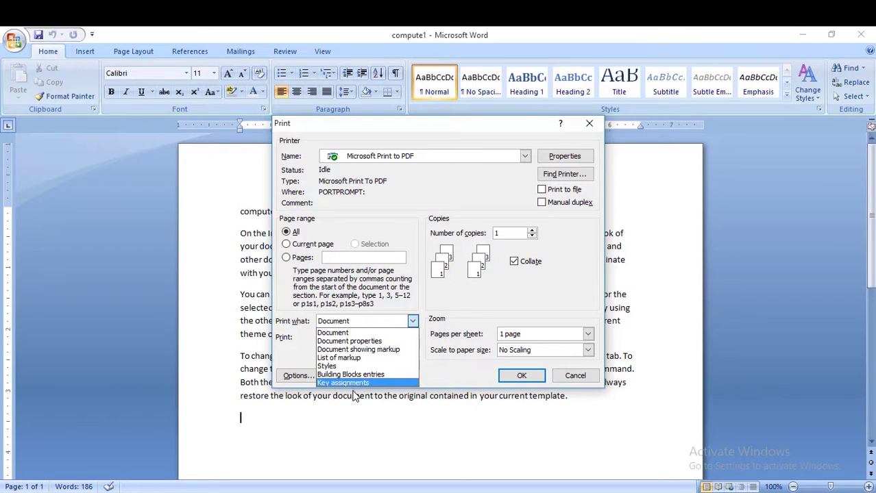
{"action": "left_click", "coordinate": [415, 323]}
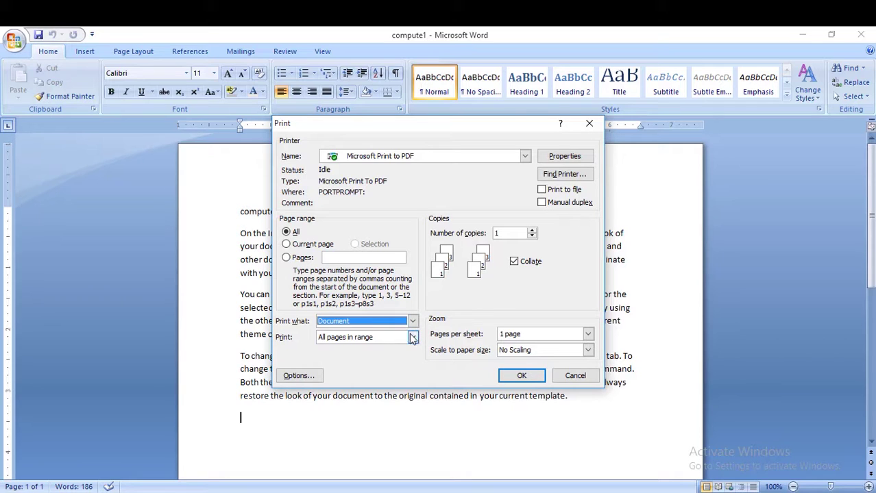
{"action": "left_click", "coordinate": [413, 338]}
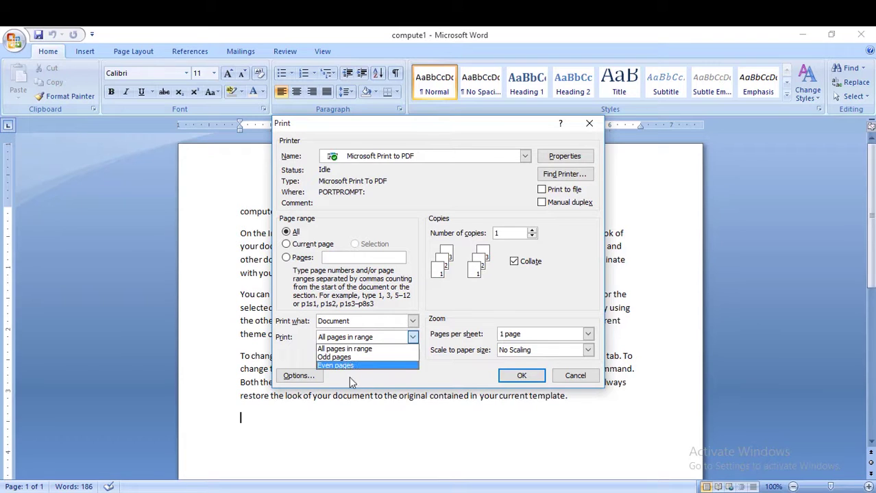
{"action": "left_click", "coordinate": [422, 336]}
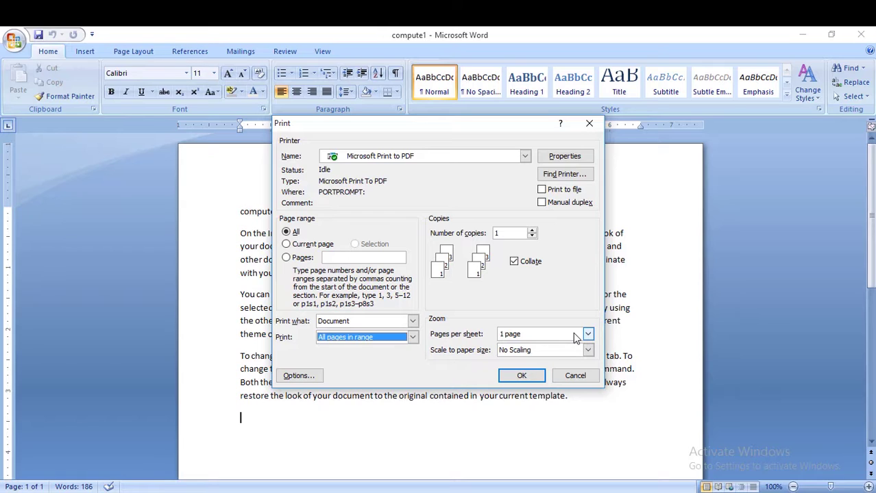
{"action": "left_click", "coordinate": [587, 351]}
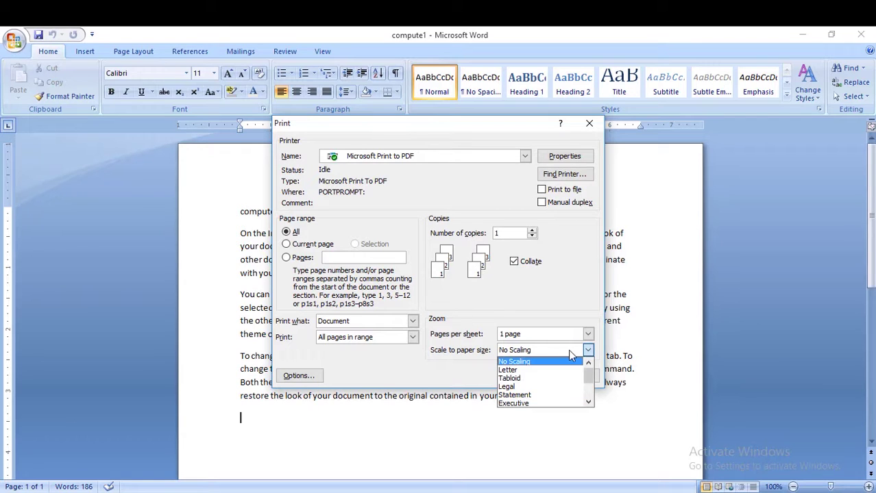
{"action": "left_click", "coordinate": [587, 354]}
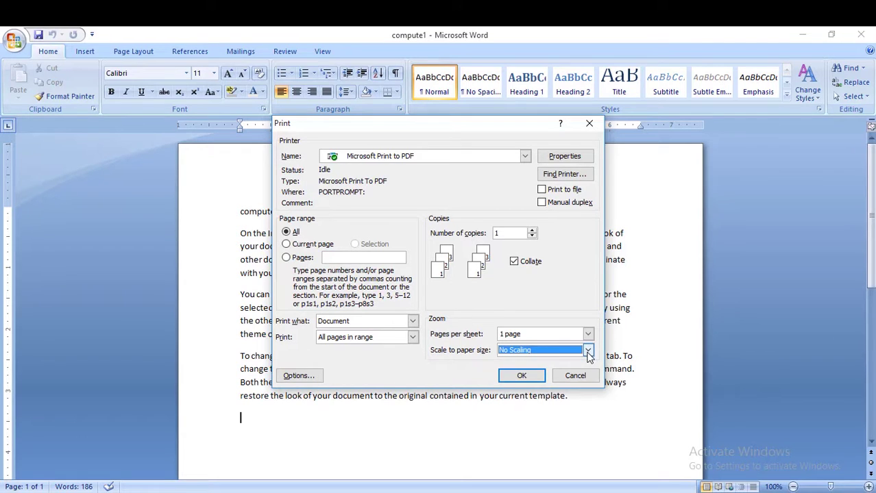
Close the Print dialog, reopen it with Ctrl+P, and cancel without printing.
{"action": "left_click", "coordinate": [589, 124]}
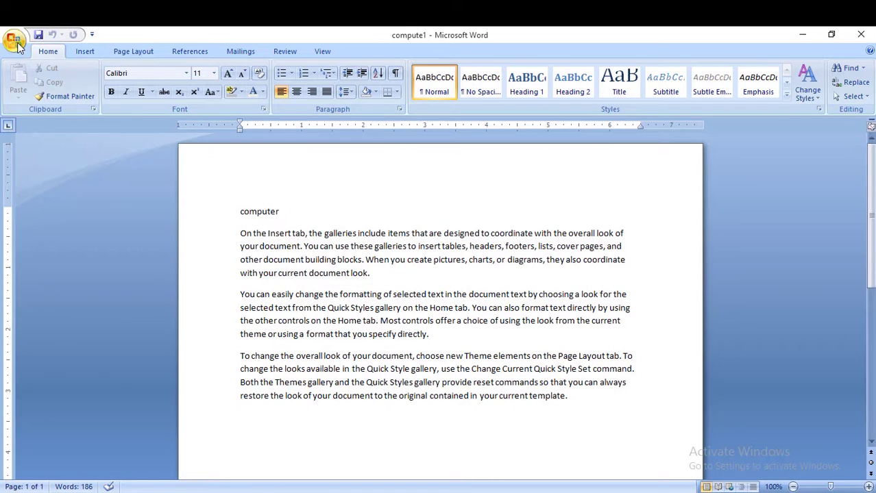
{"action": "key", "text": "ctrl+p"}
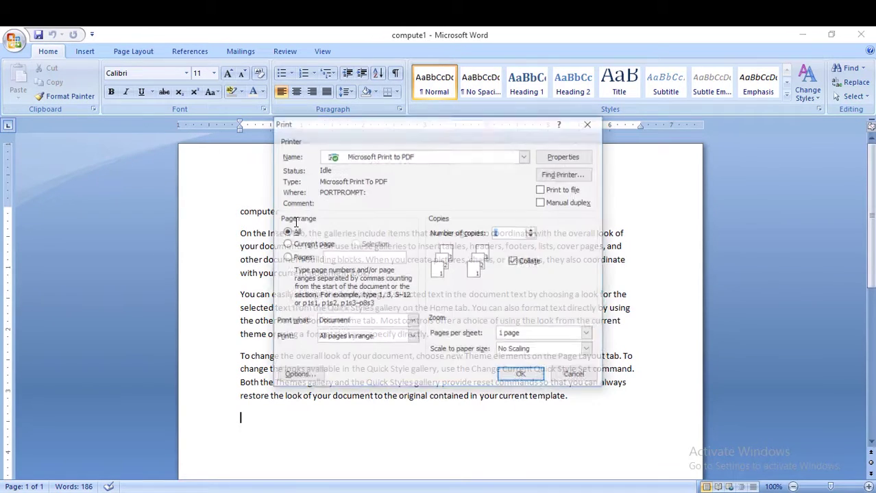
{"action": "left_click", "coordinate": [574, 375]}
Open a print preview of compute1 from the Office menu.
{"action": "left_click", "coordinate": [4, 42]}
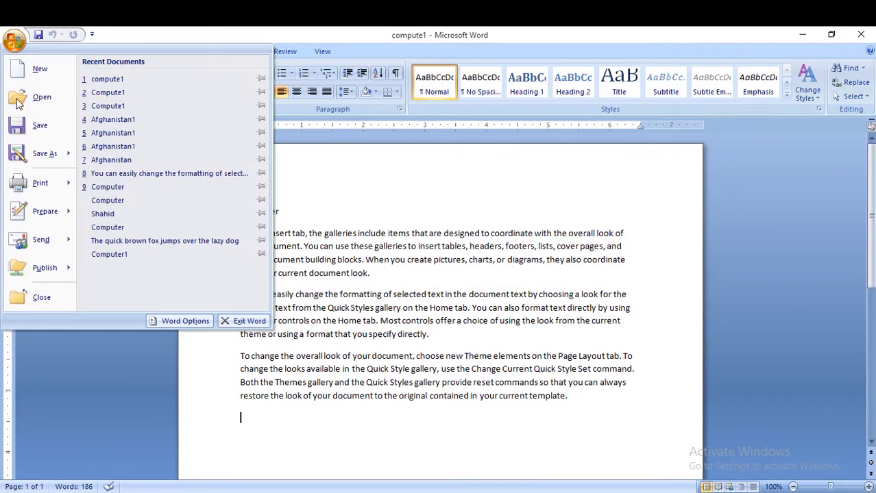
{"action": "mouse_move", "coordinate": [35, 183]}
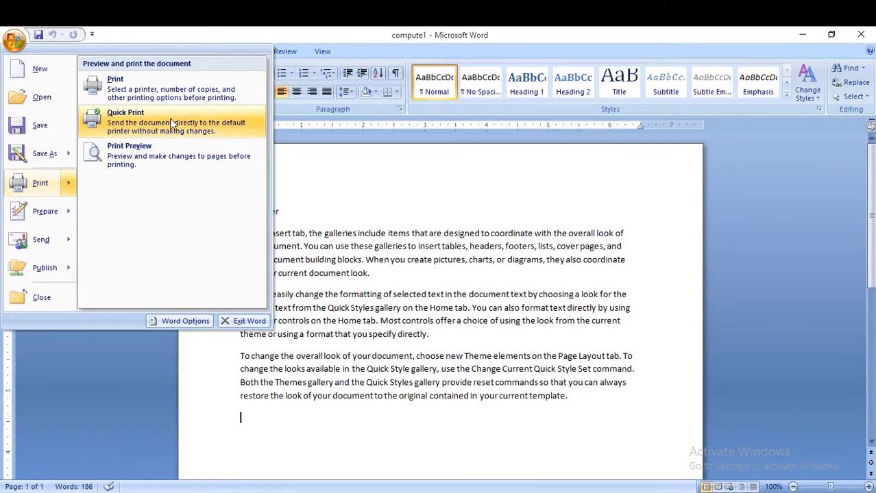
{"action": "left_click", "coordinate": [155, 161]}
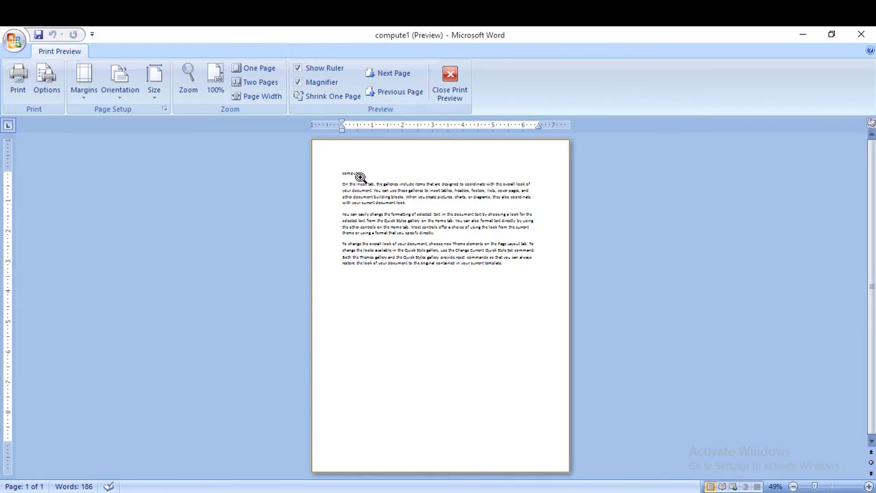
Apply Moderate margins and A4 paper size, then close the print preview.
{"action": "left_click", "coordinate": [87, 97]}
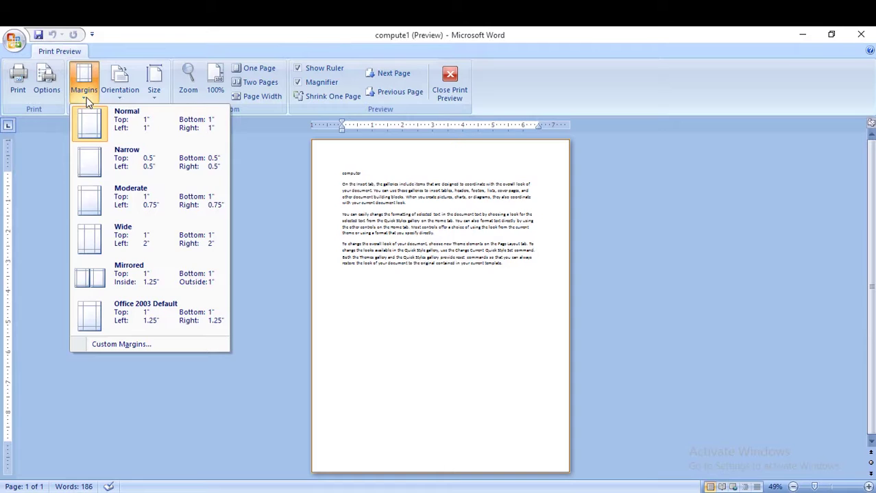
{"action": "left_click", "coordinate": [109, 191]}
{"action": "left_click", "coordinate": [124, 84]}
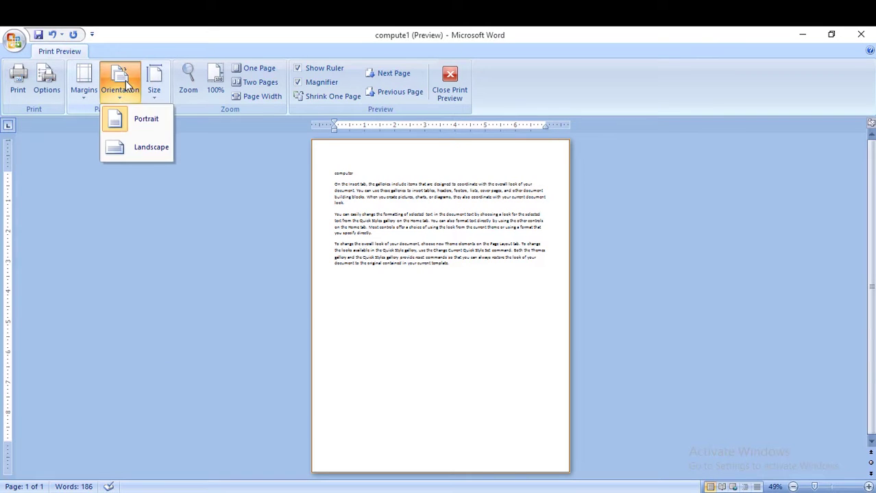
{"action": "left_click", "coordinate": [153, 82]}
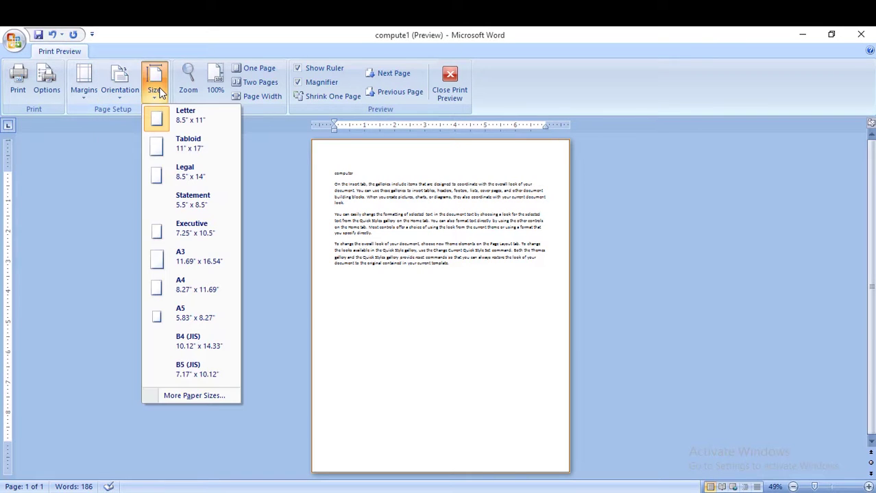
{"action": "left_click", "coordinate": [198, 287]}
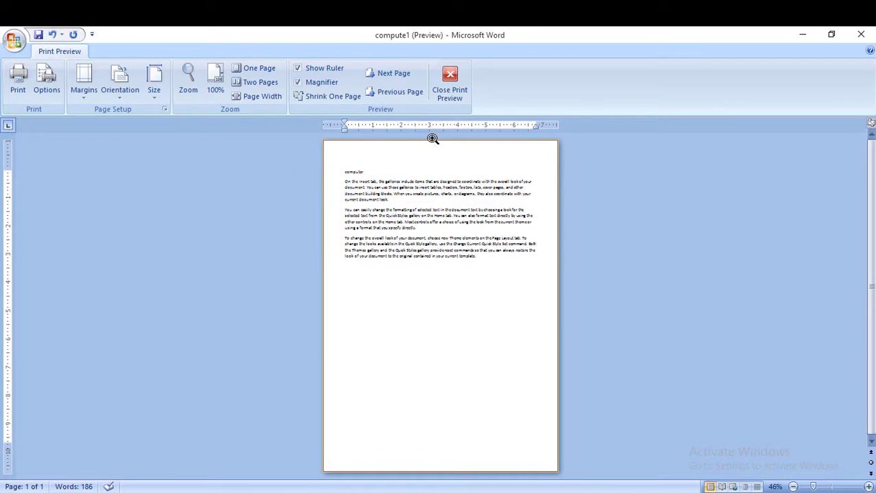
{"action": "left_click", "coordinate": [459, 94]}
Show compute1's Document Properties panel with Prepare > Properties.
{"action": "left_click", "coordinate": [14, 40]}
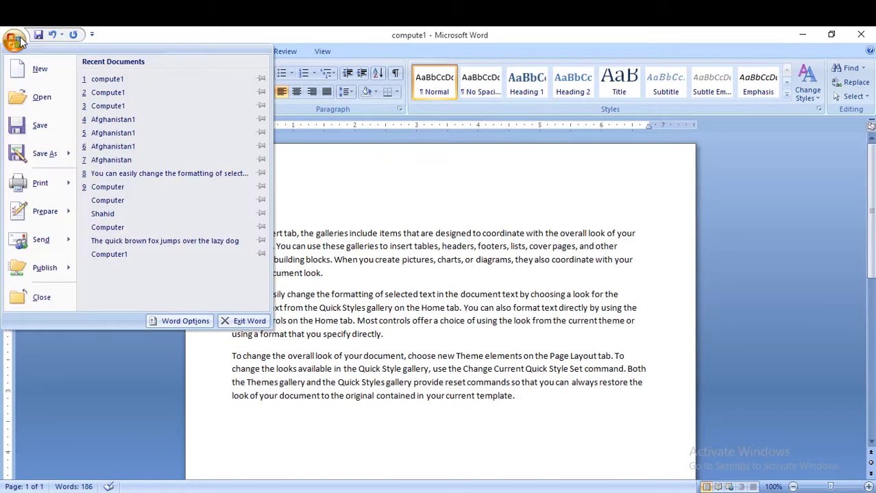
{"action": "mouse_move", "coordinate": [48, 213]}
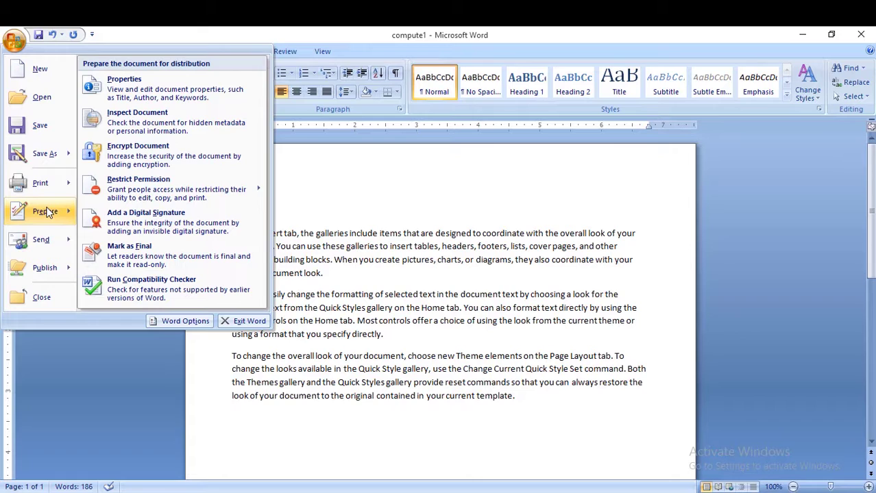
{"action": "left_click", "coordinate": [174, 82]}
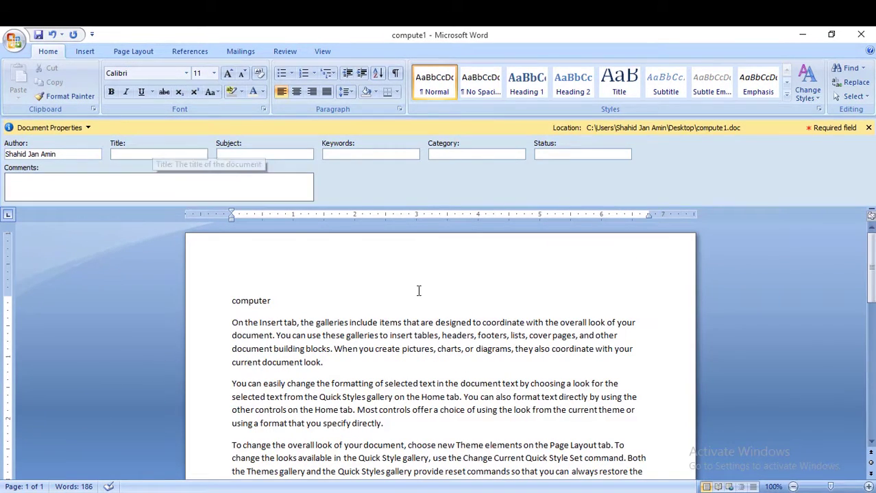
Close the properties panel and save the document to the Desktop as 'new'.
{"action": "left_click", "coordinate": [868, 128]}
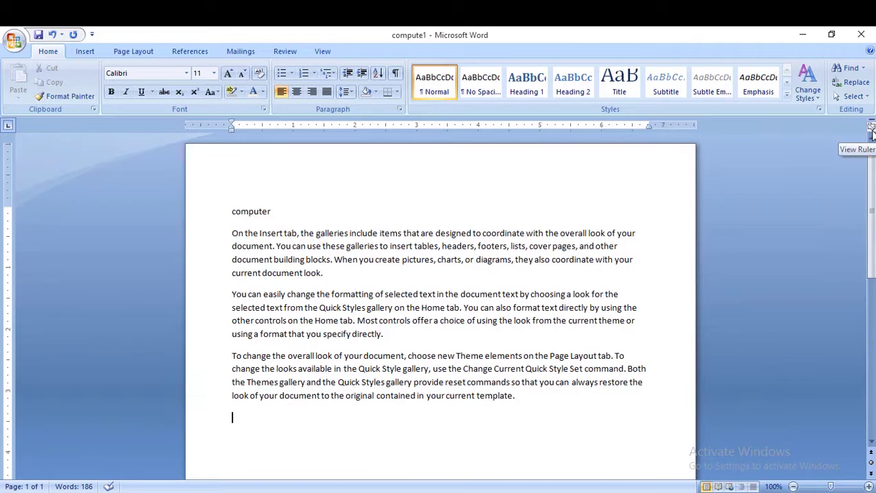
{"action": "key", "text": "F12"}
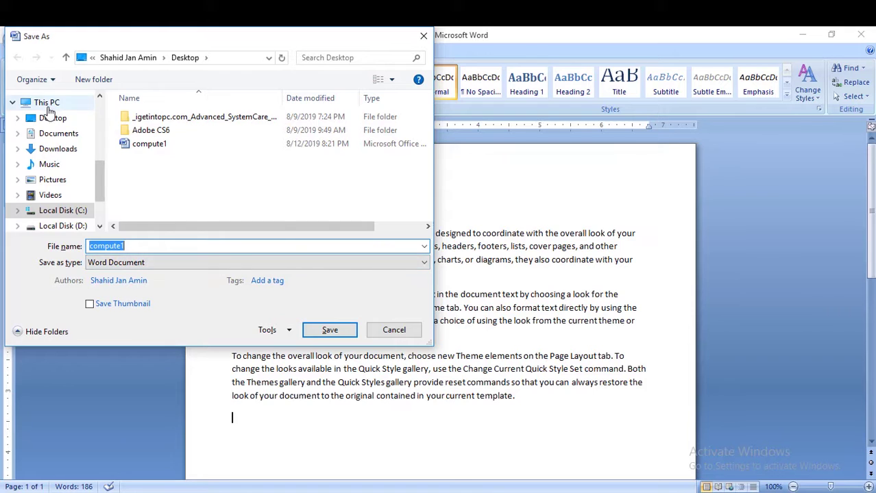
{"action": "left_click", "coordinate": [49, 118]}
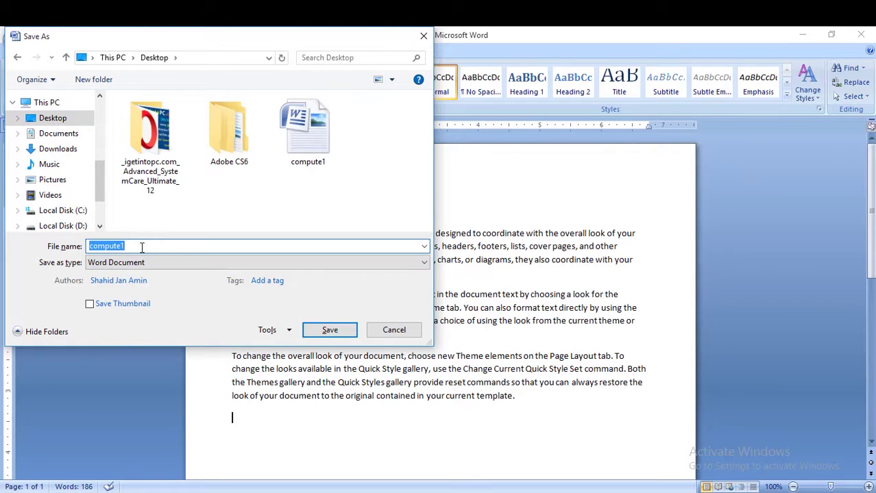
{"action": "type", "text": "new"}
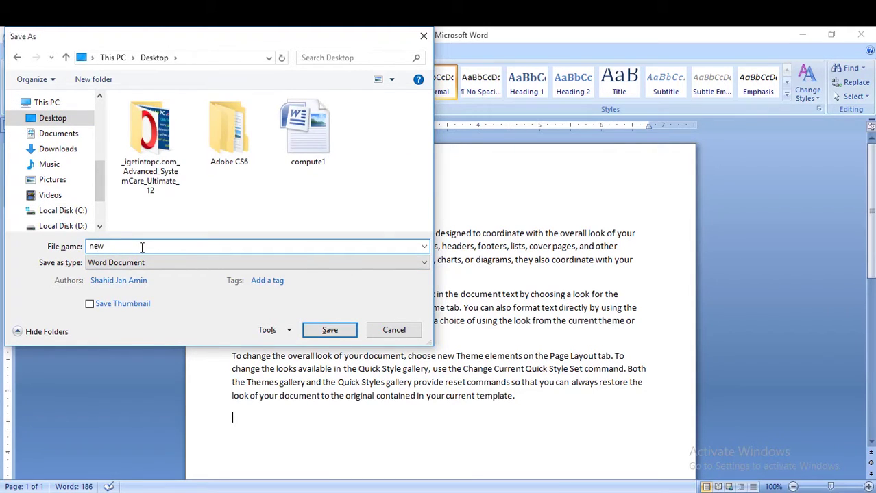
{"action": "key", "text": "Return"}
Minimize Word, check the Details tab of the new file's properties, then cancel.
{"action": "left_click", "coordinate": [794, 33]}
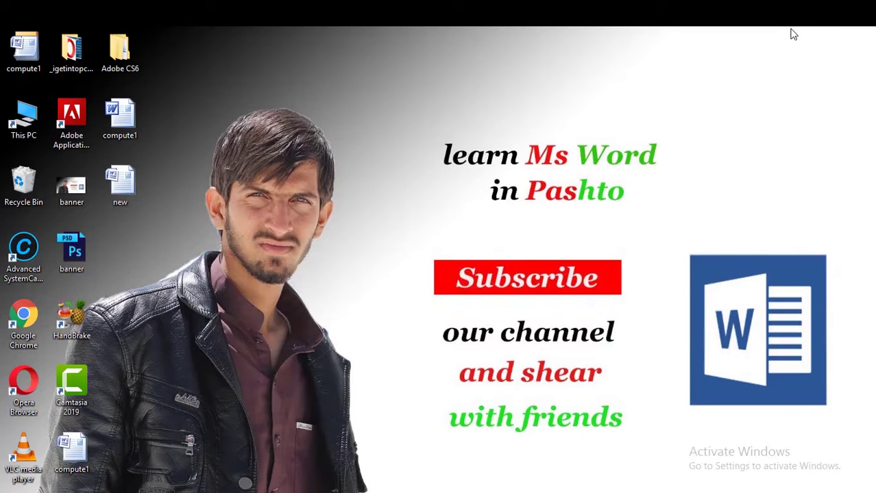
{"action": "right_click", "coordinate": [118, 189]}
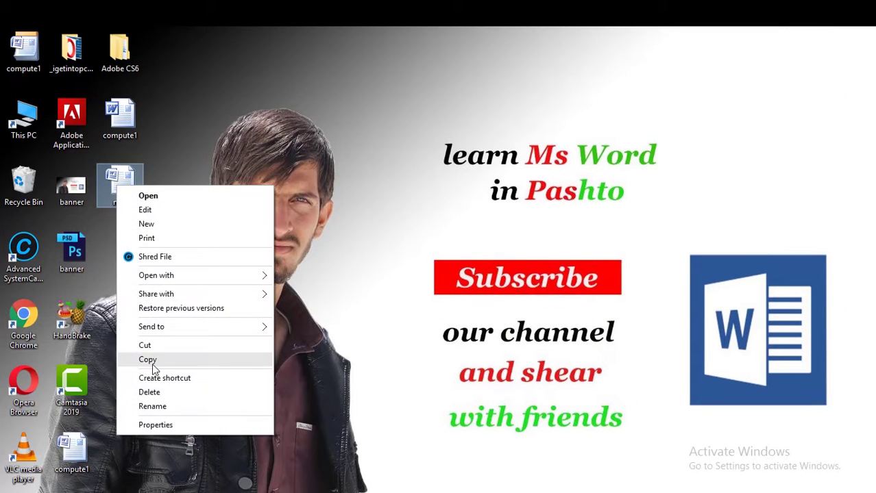
{"action": "left_click", "coordinate": [151, 426]}
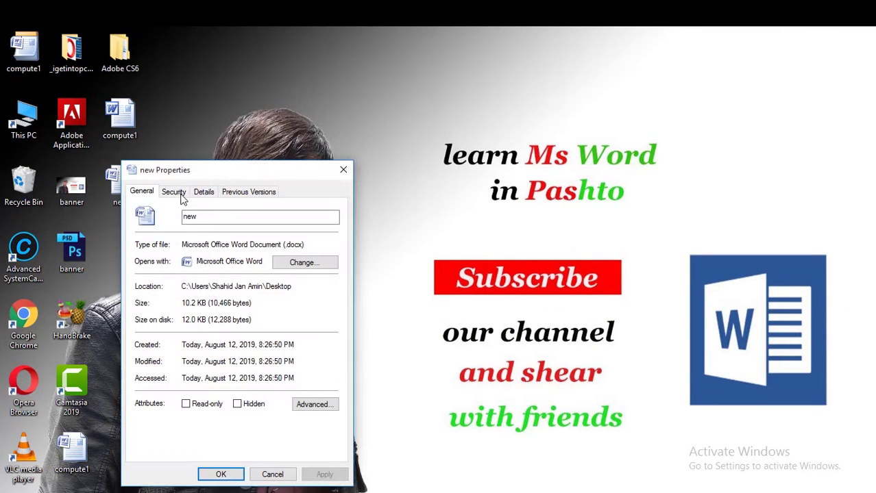
{"action": "left_click", "coordinate": [203, 193]}
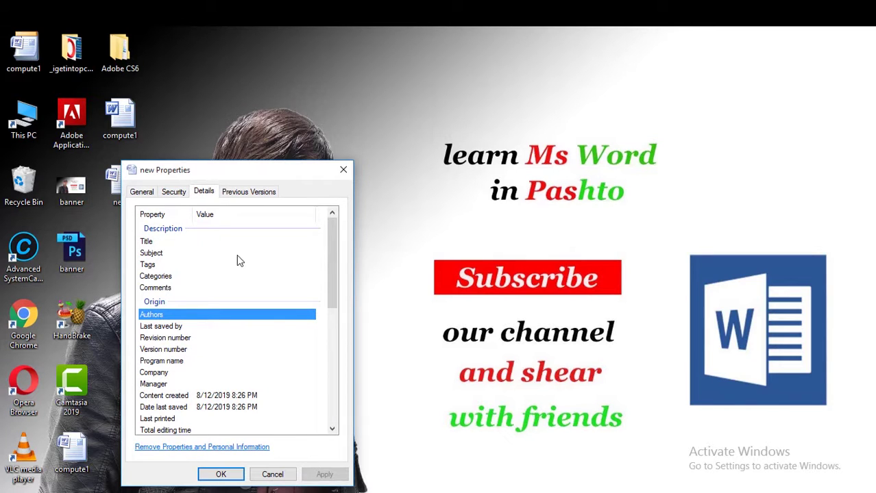
{"action": "left_click", "coordinate": [272, 474]}
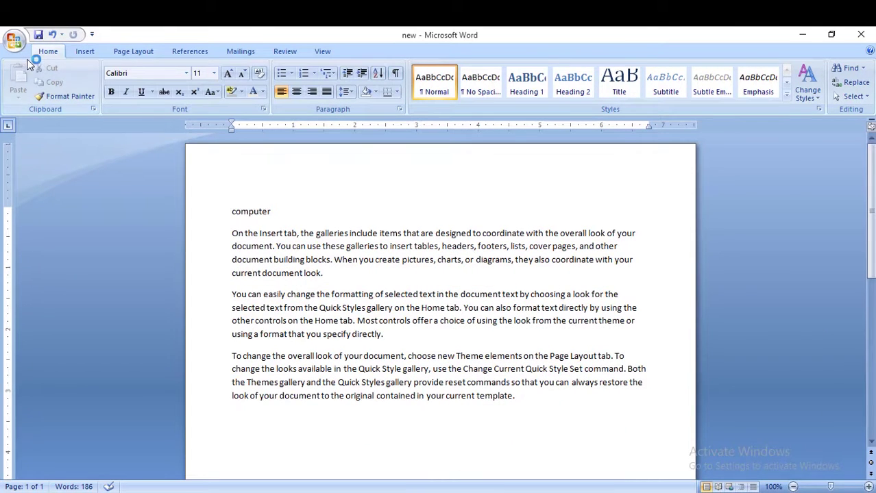
Show the document's property fields and quit the Opera browser that popped up.
{"action": "left_click", "coordinate": [14, 40]}
{"action": "mouse_move", "coordinate": [37, 229]}
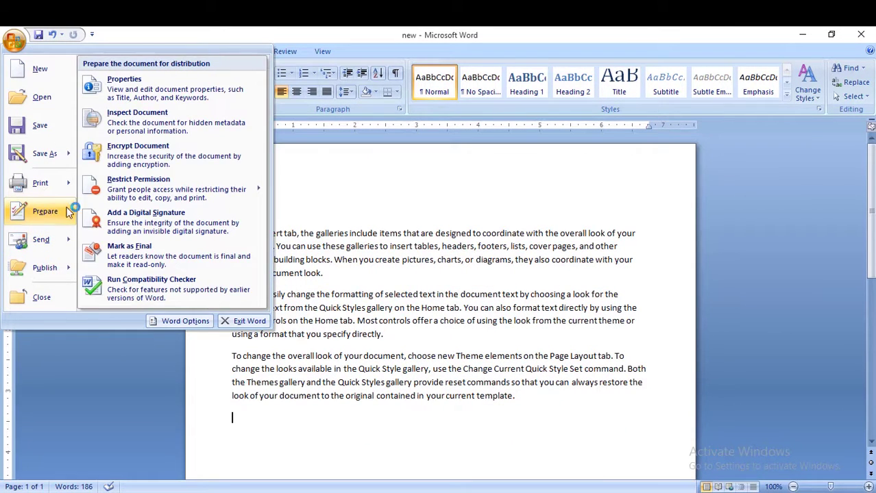
{"action": "left_click", "coordinate": [172, 82]}
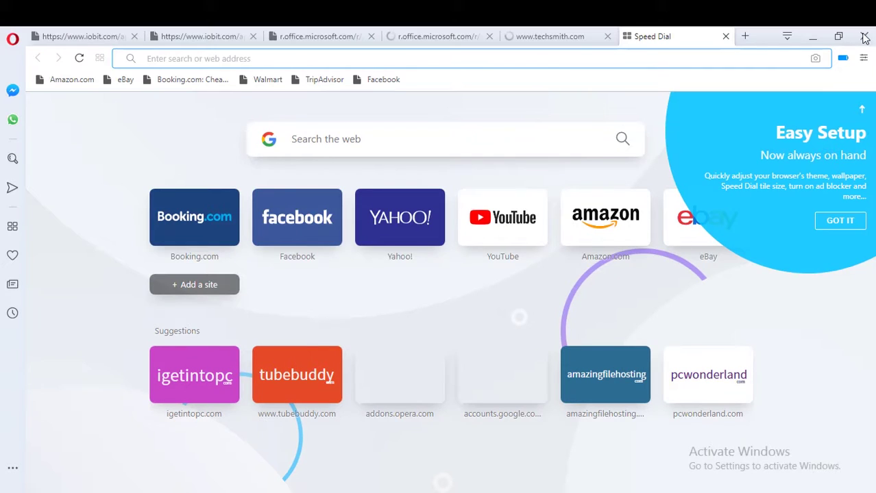
{"action": "left_click", "coordinate": [864, 37]}
{"action": "left_click", "coordinate": [521, 296]}
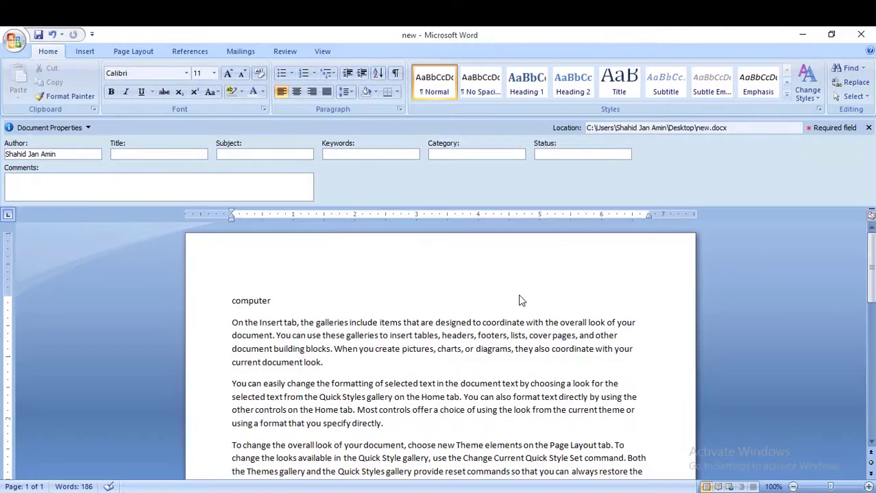
Enter Title 'learn computer', Subject 'ms word', Category 'education', save with Ctrl+S, and close Word.
{"action": "left_click", "coordinate": [135, 154]}
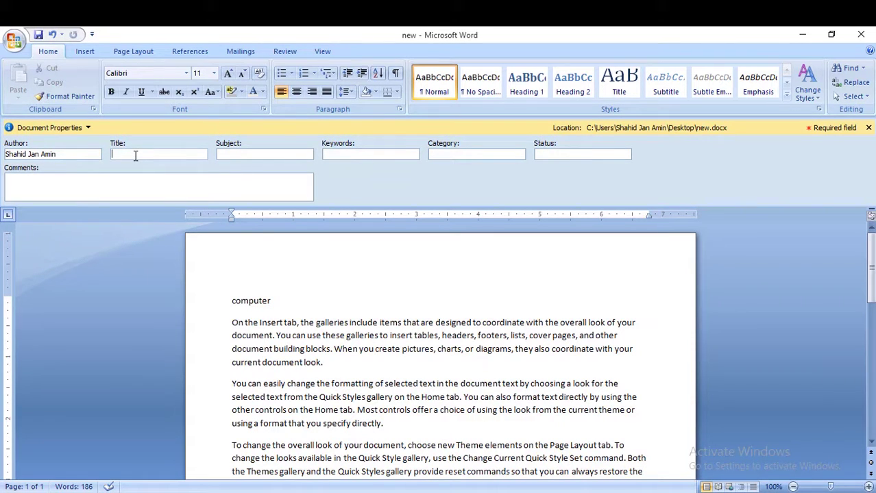
{"action": "type", "text": "lear"}
{"action": "type", "text": "n com"}
{"action": "type", "text": "p"}
{"action": "type", "text": "uter"}
{"action": "key", "text": "Tab"}
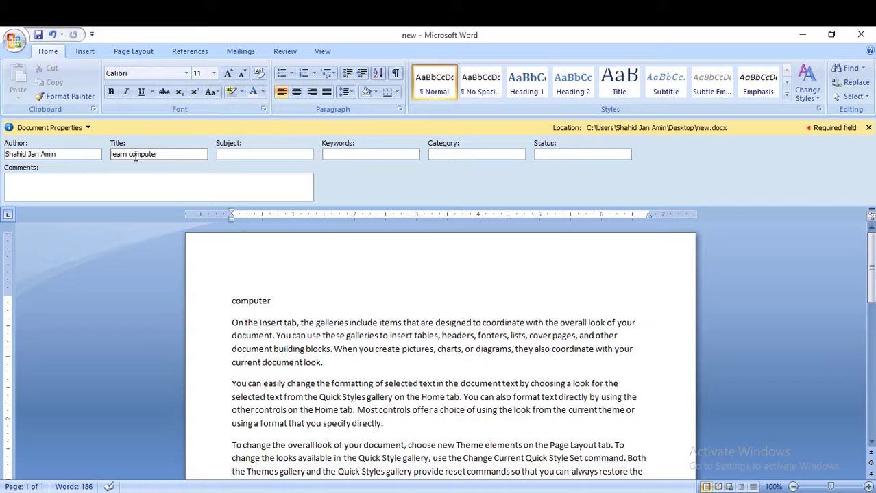
{"action": "type", "text": "ms "}
{"action": "type", "text": "word"}
{"action": "key", "text": "Tab"}
{"action": "type", "text": "edu"}
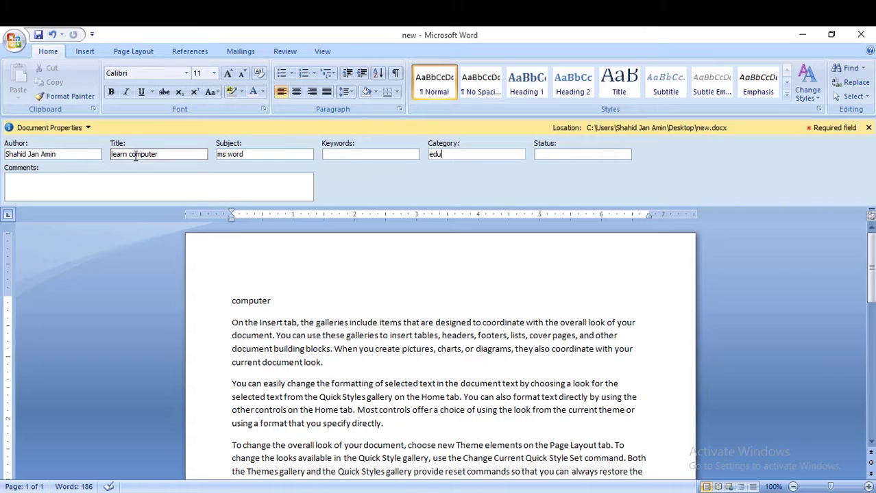
{"action": "type", "text": "catio"}
{"action": "type", "text": "n"}
{"action": "key", "text": "Tab"}
{"action": "key", "text": "Tab"}
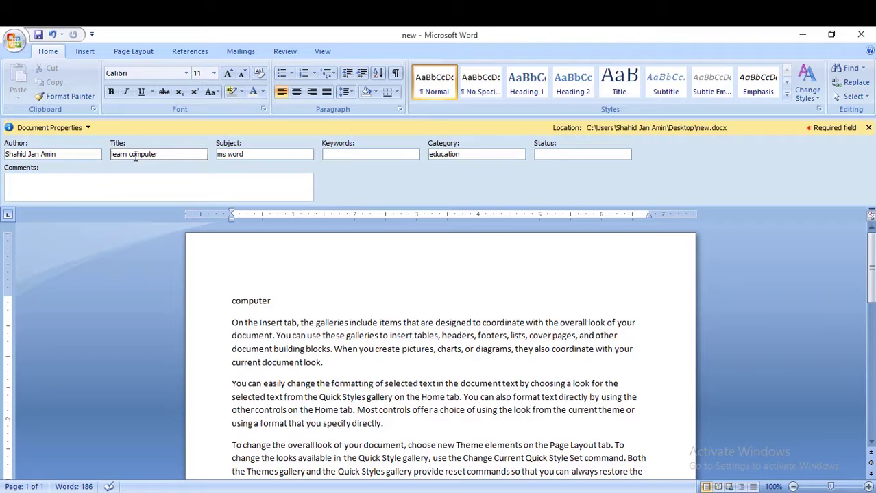
{"action": "key", "text": "ctrl+s"}
{"action": "left_click", "coordinate": [868, 35]}
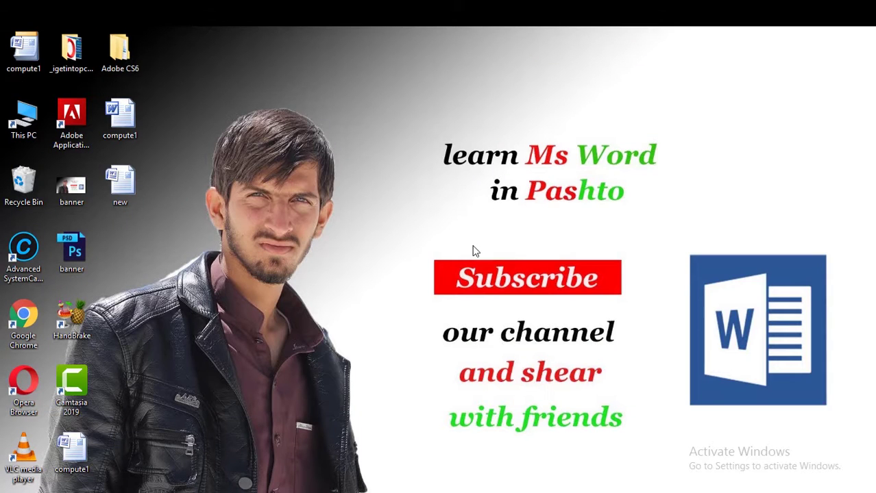
{"action": "right_click", "coordinate": [130, 197]}
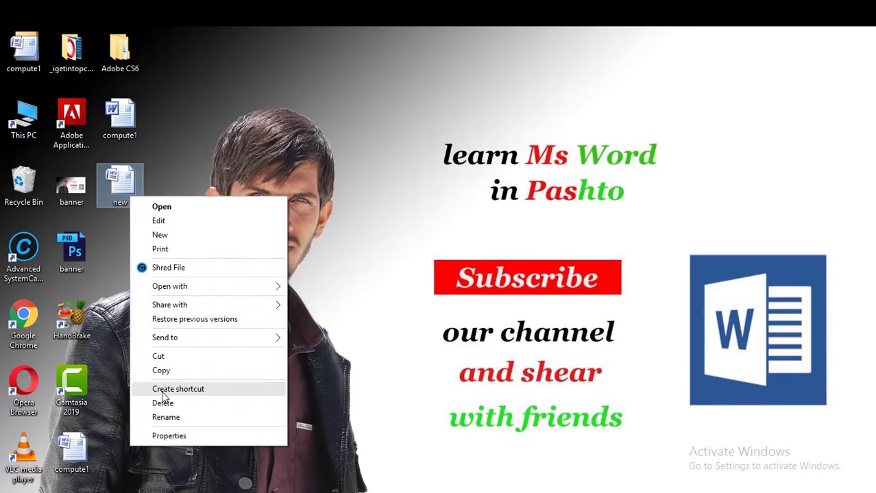
{"action": "left_click", "coordinate": [163, 437]}
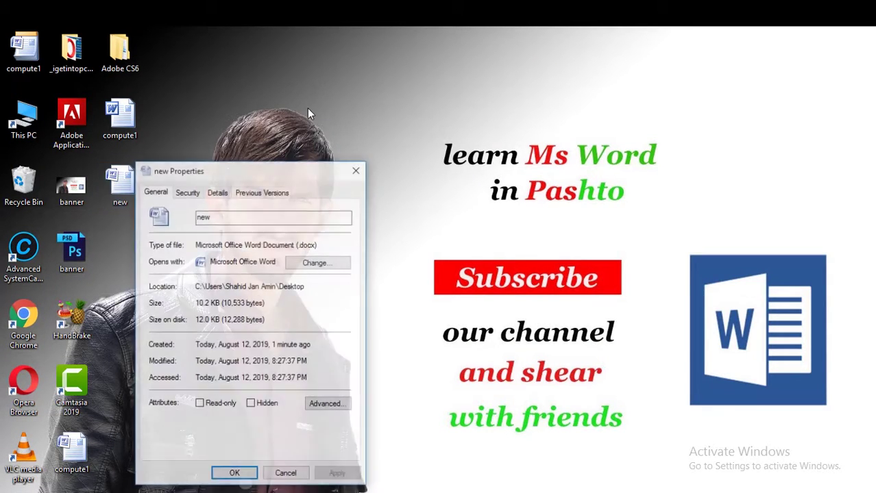
{"action": "left_click", "coordinate": [220, 194]}
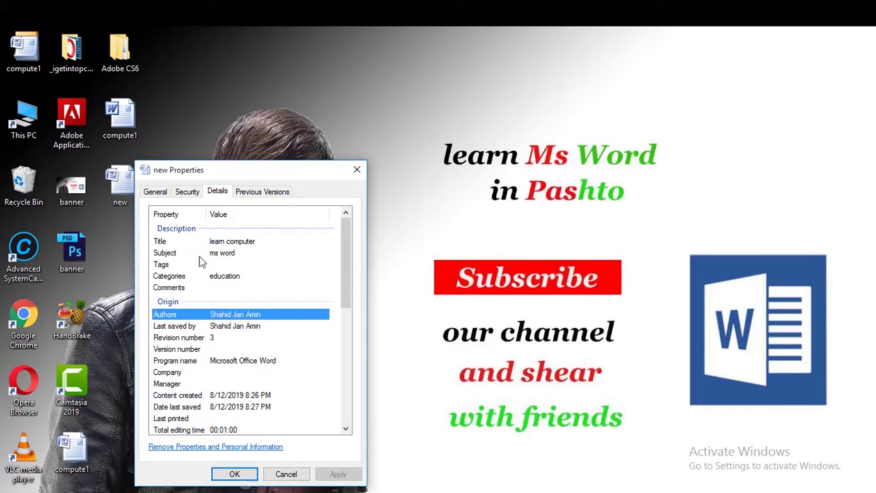
{"action": "left_click", "coordinate": [250, 242]}
{"action": "key", "text": "Escape"}
{"action": "left_click", "coordinate": [241, 241]}
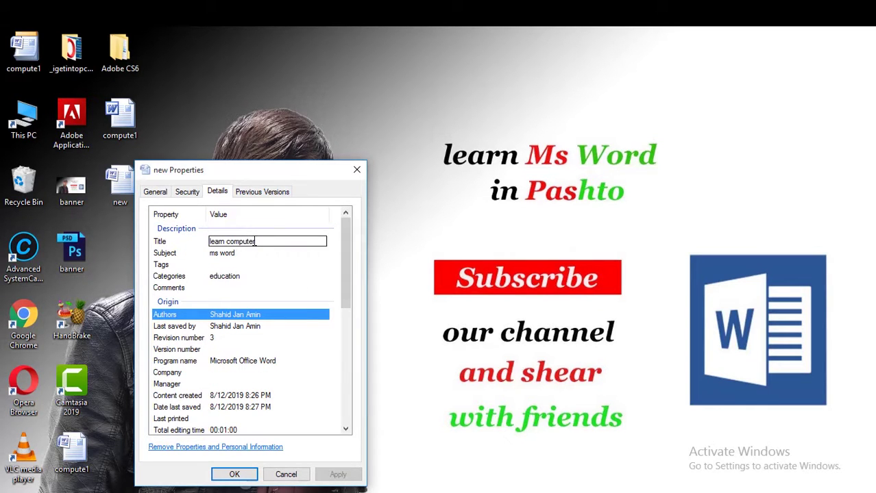
{"action": "key", "text": "ctrl+a"}
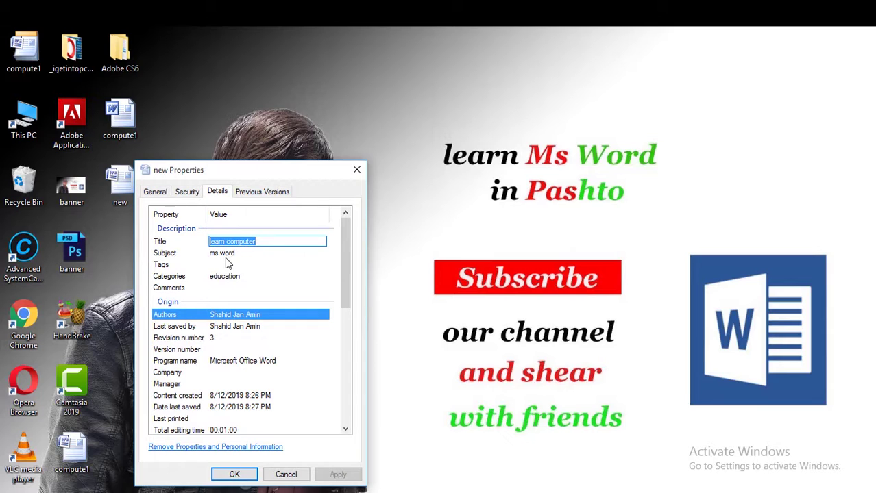
{"action": "left_click", "coordinate": [227, 257]}
{"action": "left_click", "coordinate": [226, 265]}
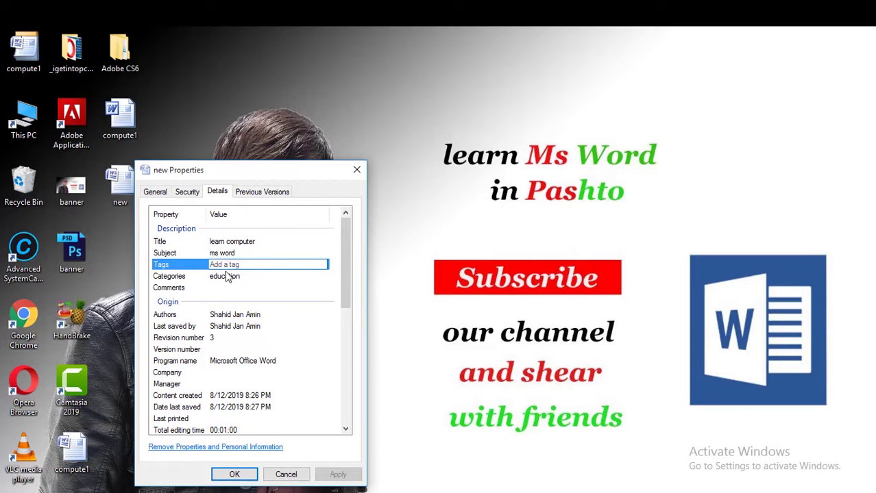
{"action": "left_click", "coordinate": [357, 171]}
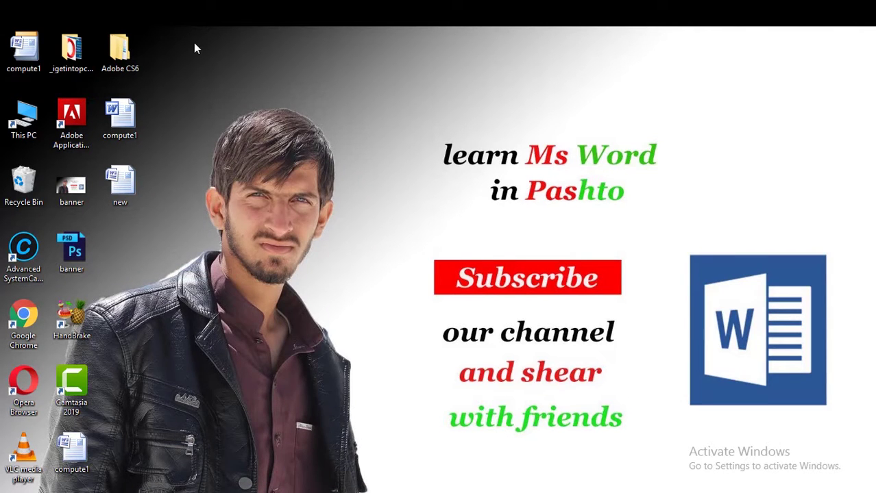
{"action": "left_click", "coordinate": [108, 181]}
{"action": "double_click", "coordinate": [108, 181]}
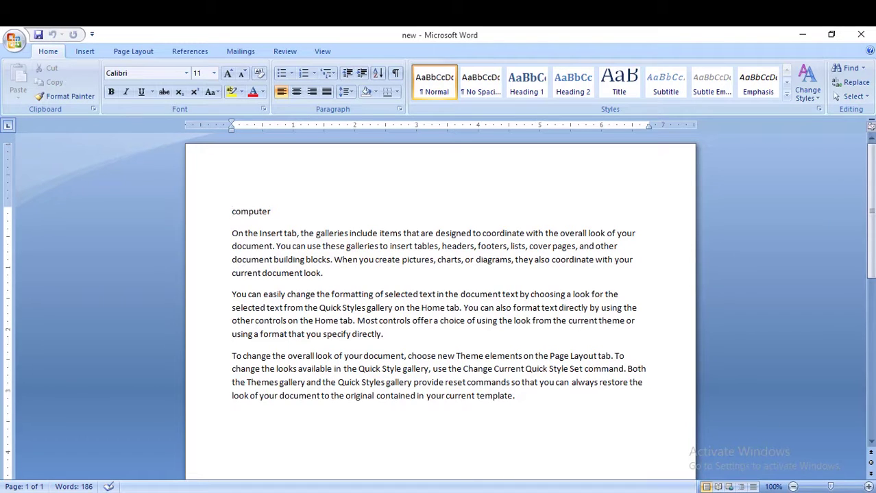
{"action": "left_click", "coordinate": [10, 44]}
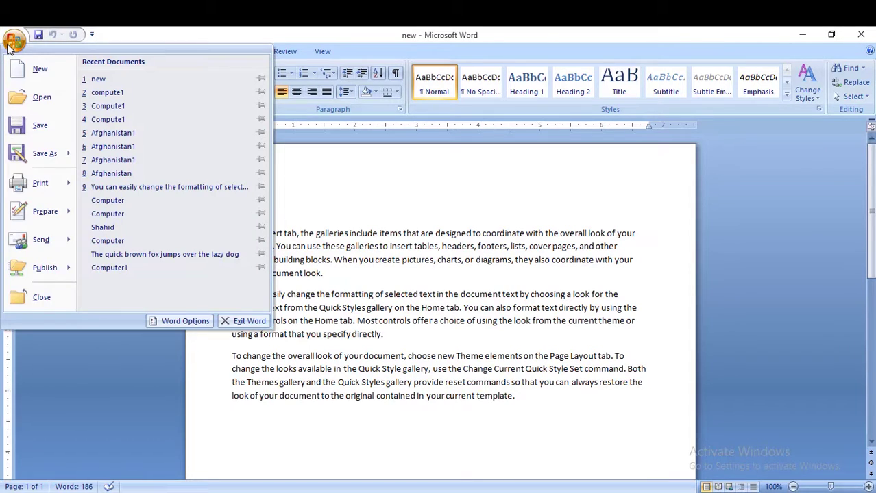
{"action": "mouse_move", "coordinate": [27, 183]}
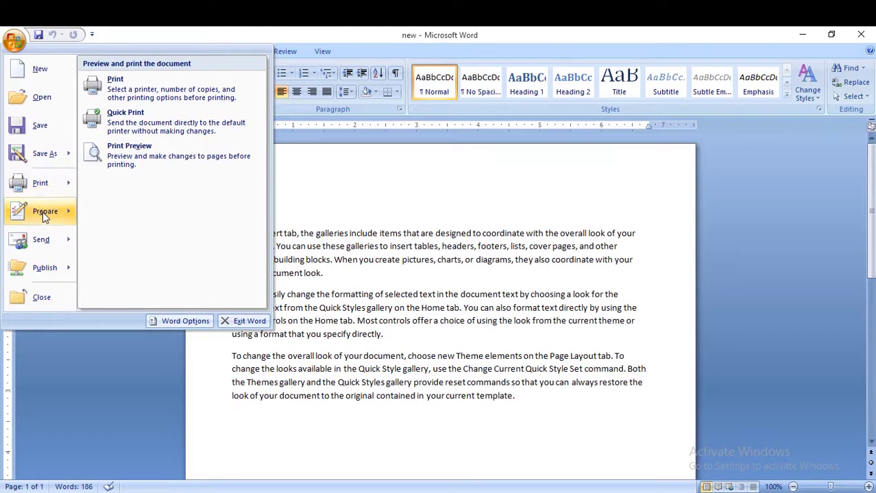
{"action": "mouse_move", "coordinate": [42, 211]}
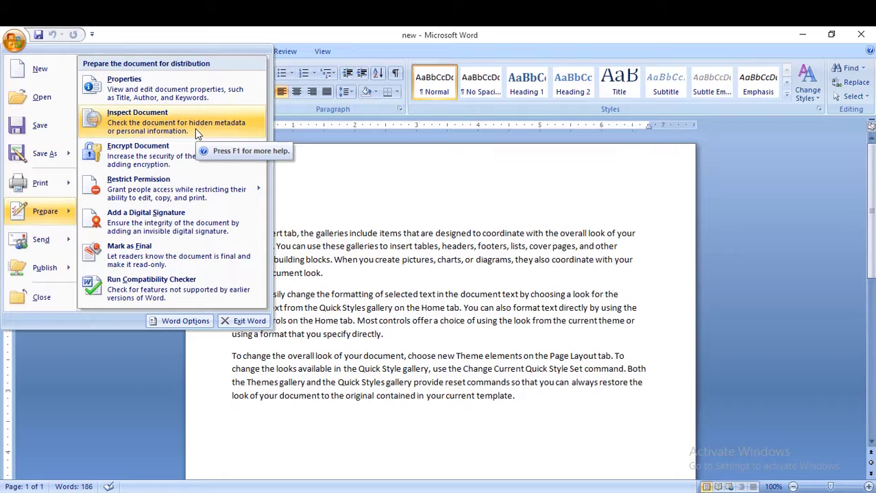
{"action": "left_click", "coordinate": [353, 223]}
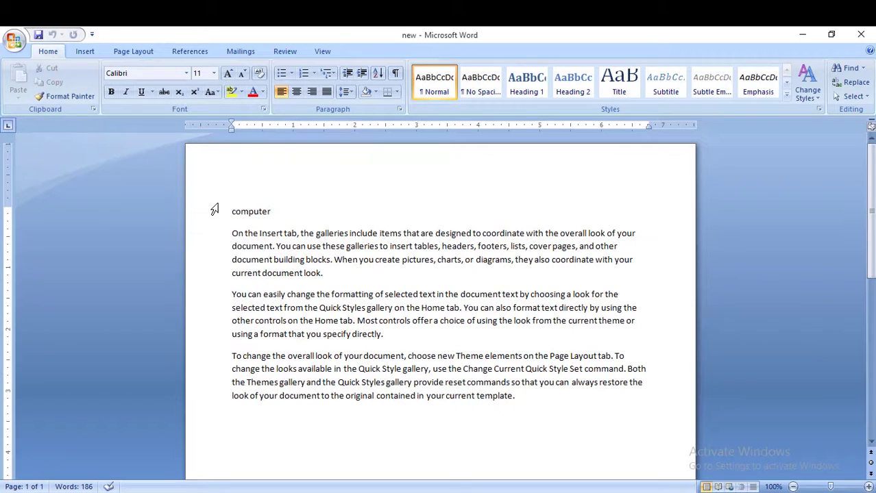
Format the first body paragraph as hidden text in the Font dialog.
{"action": "left_click_drag", "start_coordinate": [231, 234], "coordinate": [357, 285]}
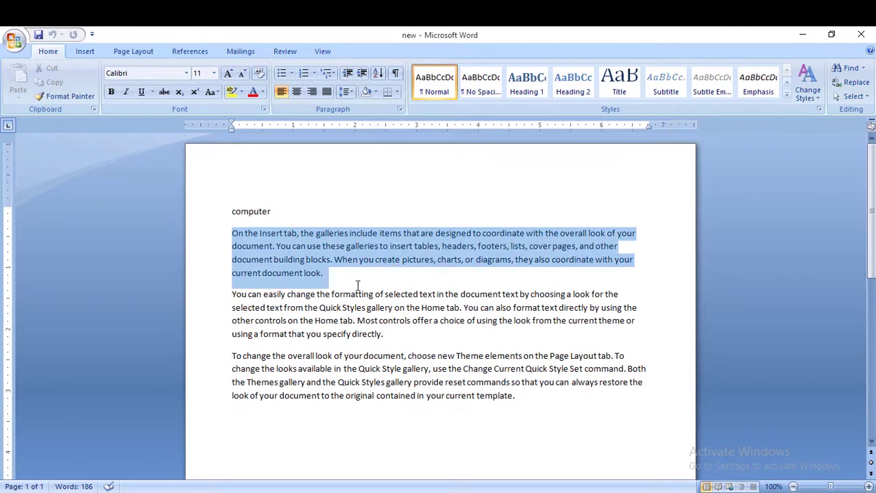
{"action": "left_click", "coordinate": [263, 110]}
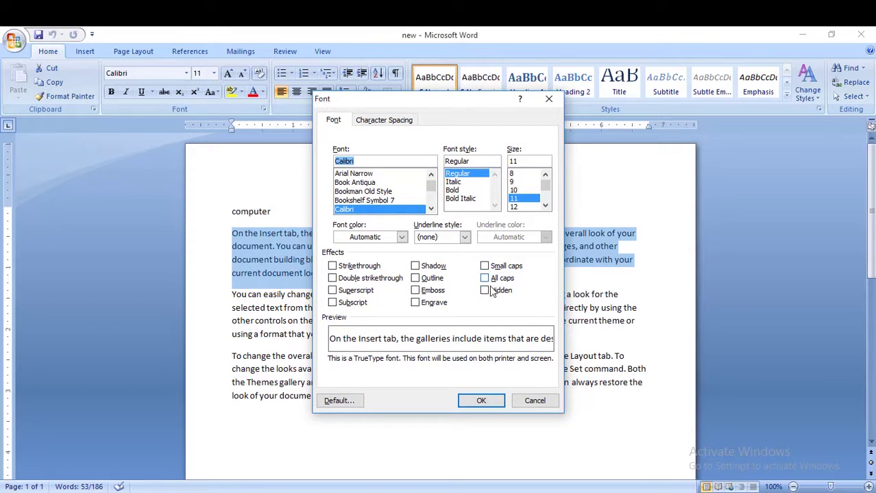
{"action": "left_click", "coordinate": [487, 291]}
{"action": "left_click", "coordinate": [492, 401]}
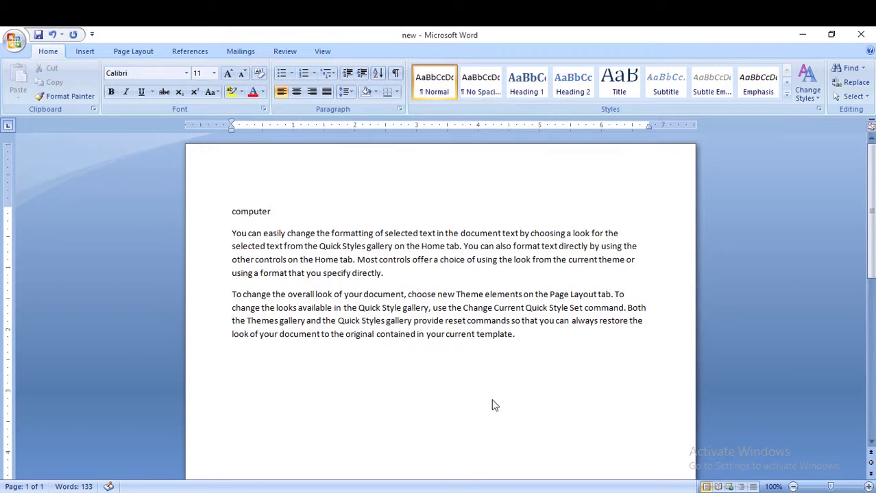
Add a comment reading 'dsgfasdf' on the word template.
{"action": "left_click", "coordinate": [523, 340]}
{"action": "left_click", "coordinate": [285, 48]}
{"action": "left_click", "coordinate": [231, 81]}
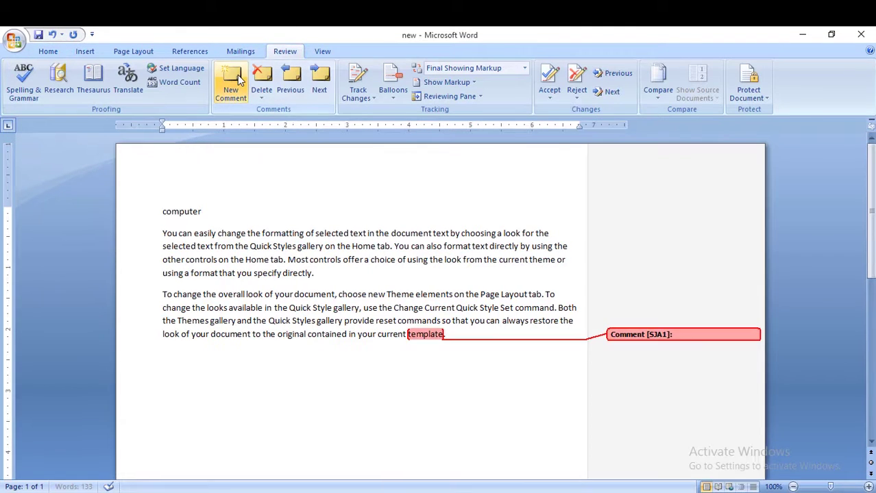
{"action": "type", "text": "dsgf"}
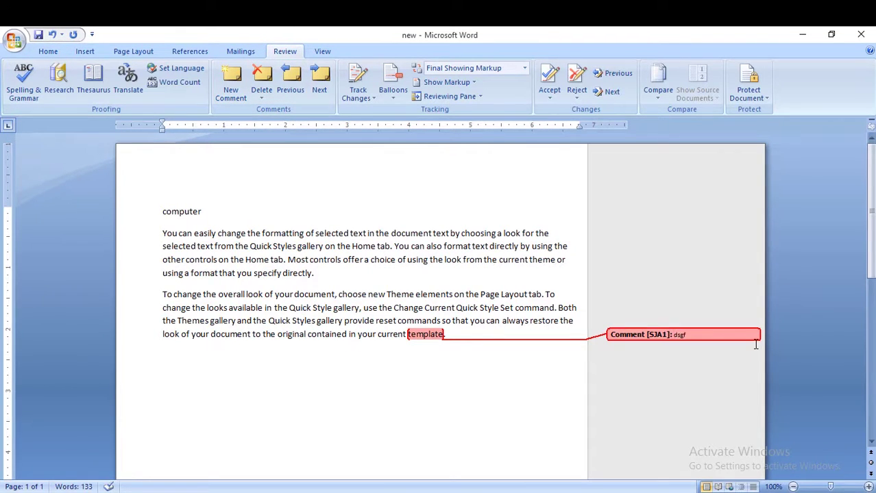
{"action": "type", "text": "asdf"}
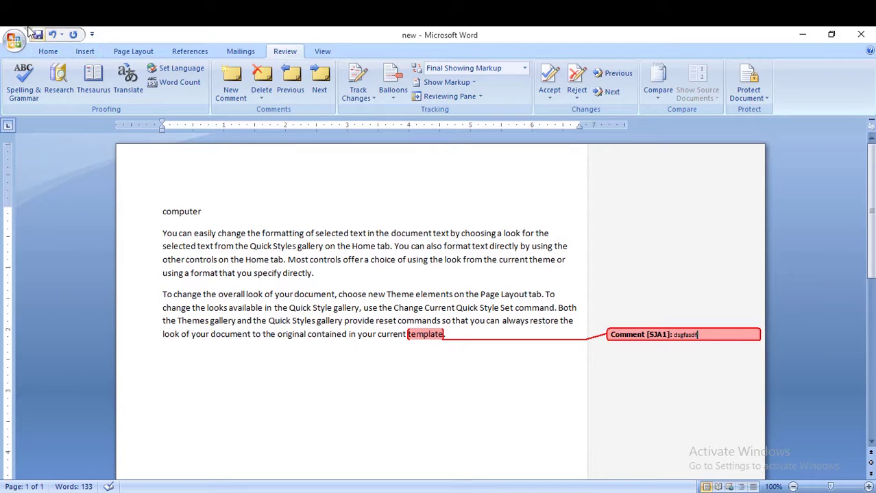
Save and run Inspect Document on all content types, then close the inspector.
{"action": "left_click", "coordinate": [14, 39]}
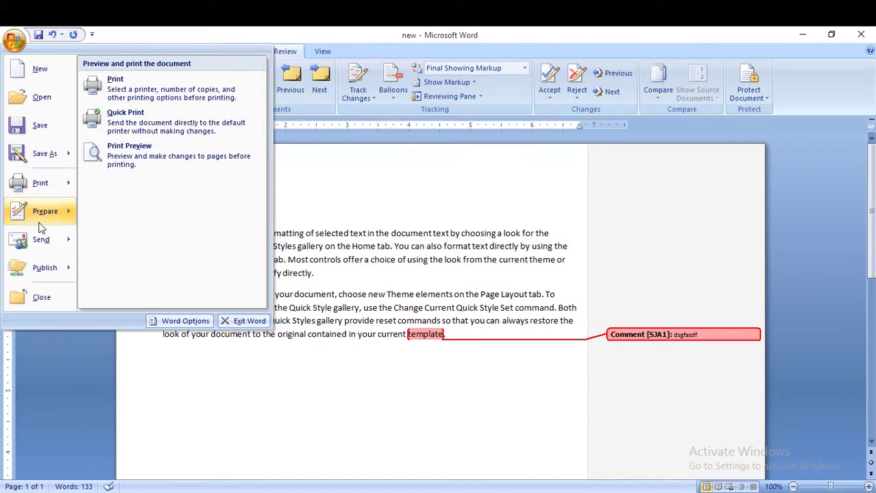
{"action": "left_click", "coordinate": [209, 127]}
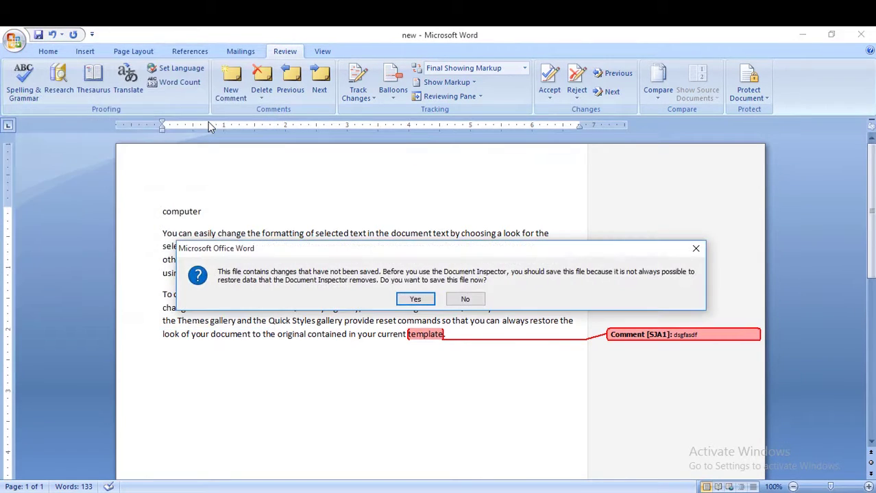
{"action": "left_click", "coordinate": [414, 299]}
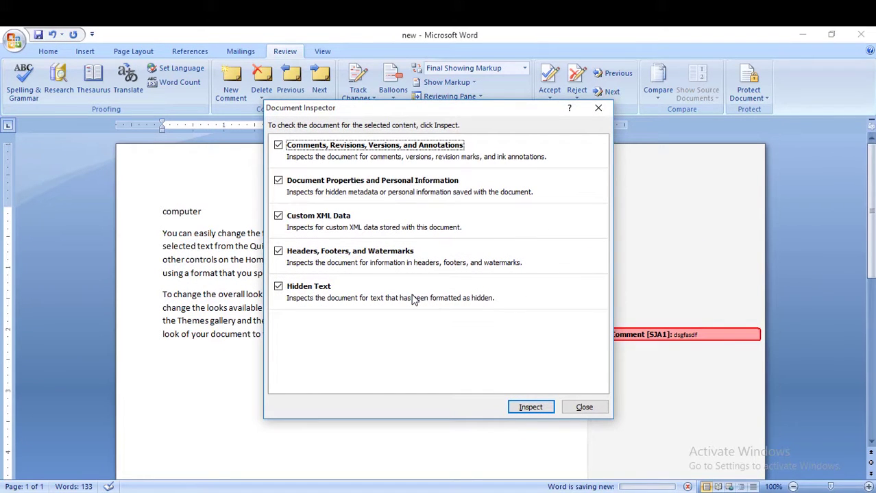
{"action": "left_click", "coordinate": [523, 407]}
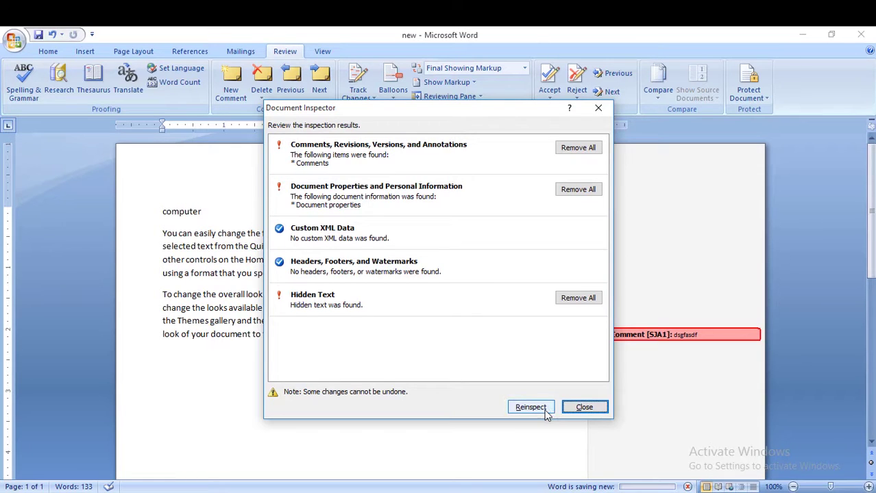
{"action": "left_click", "coordinate": [546, 410]}
{"action": "left_click", "coordinate": [586, 409]}
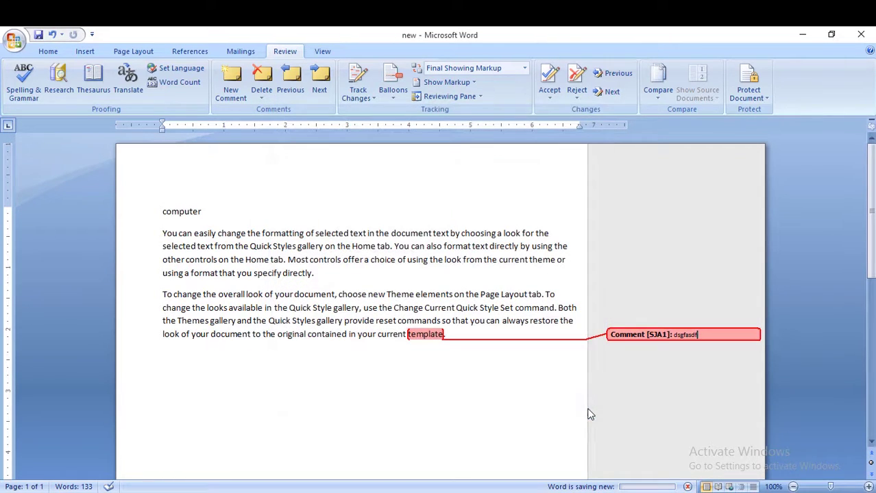
Delete the comment on 'template', return to Home, and show the Office button's Prepare options.
{"action": "left_click", "coordinate": [262, 98]}
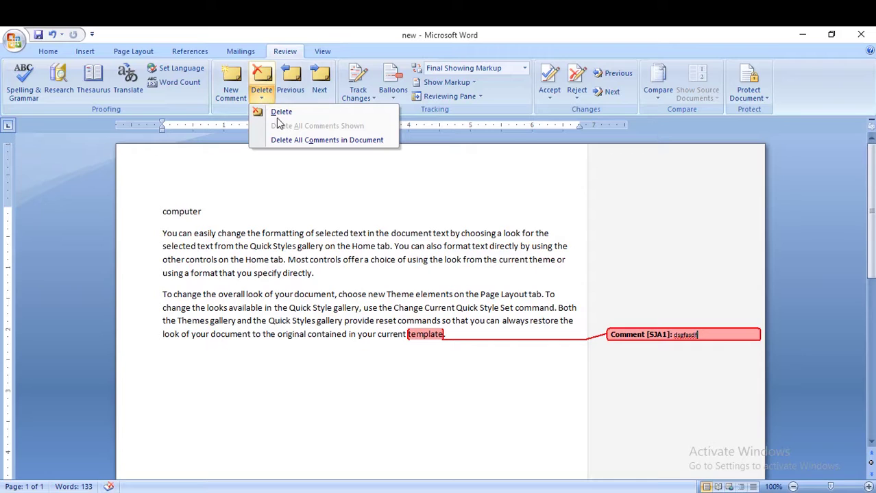
{"action": "left_click", "coordinate": [278, 113]}
{"action": "left_click", "coordinate": [49, 51]}
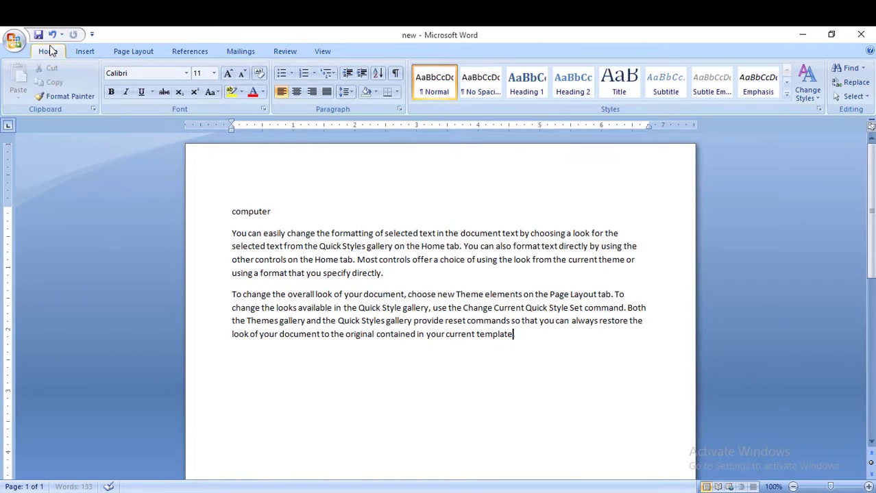
{"action": "left_click", "coordinate": [14, 40]}
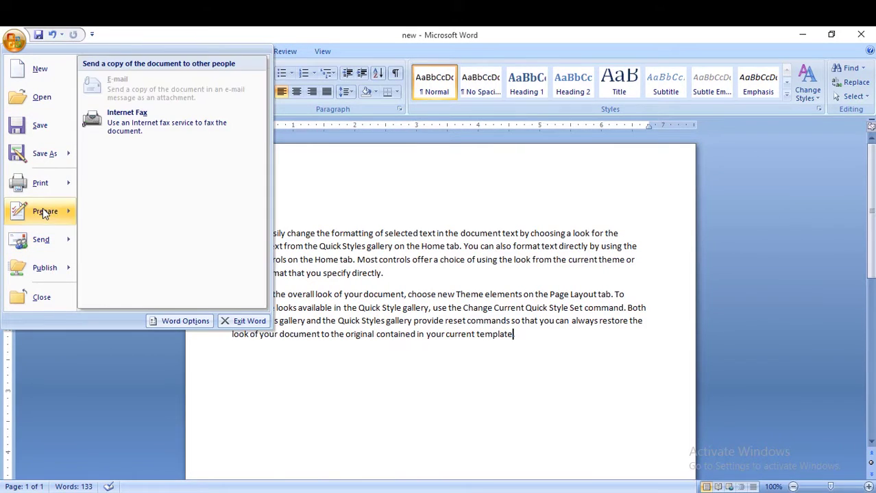
{"action": "mouse_move", "coordinate": [43, 211]}
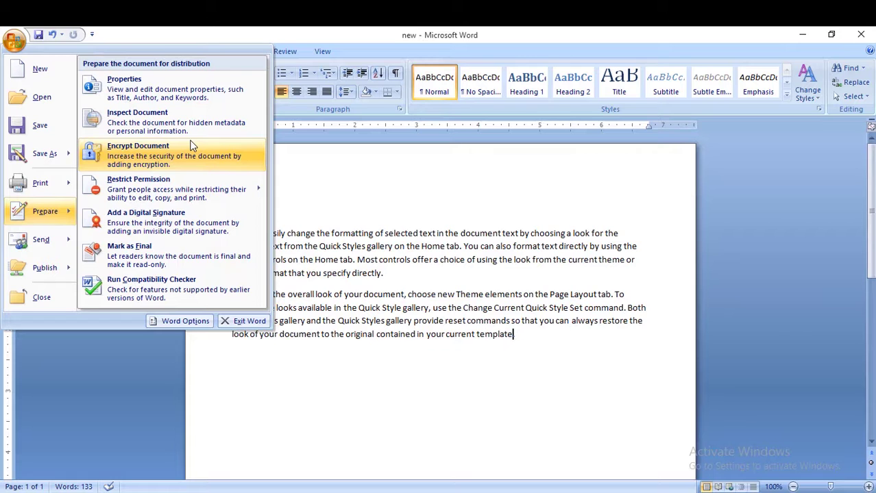
Encrypt the document with a password, entered and confirmed, then close the window.
{"action": "left_click", "coordinate": [142, 159]}
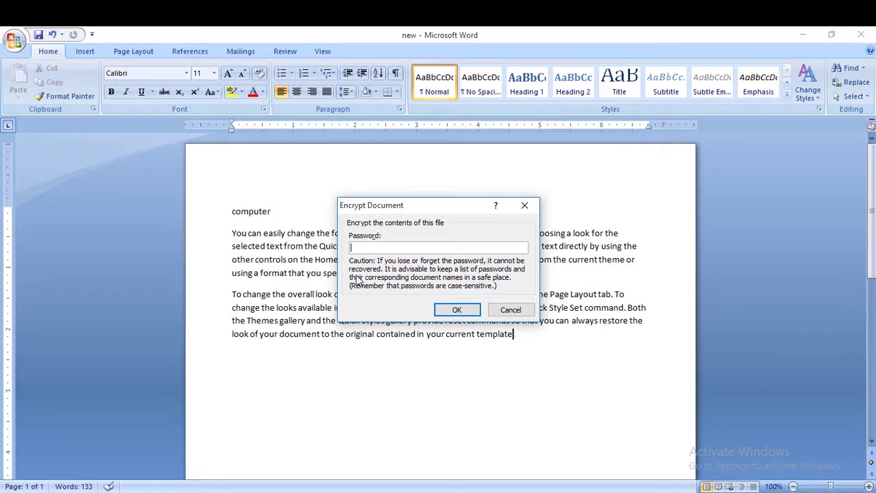
{"action": "key", "text": "Return"}
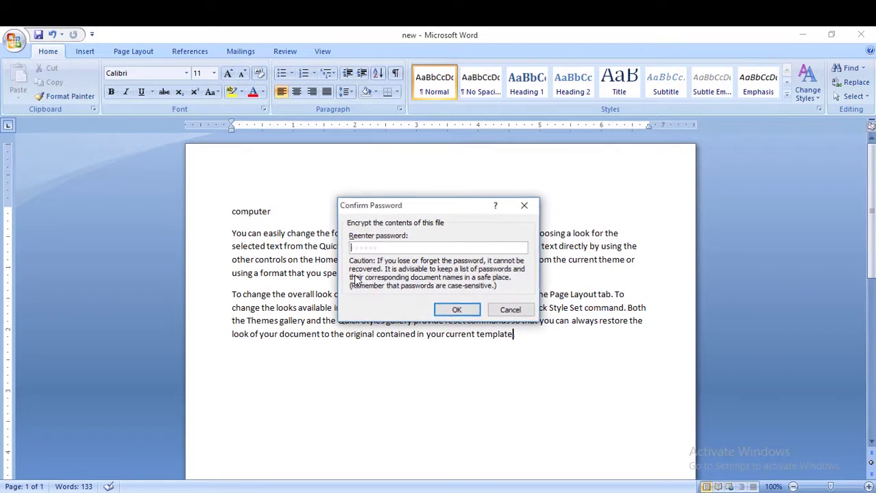
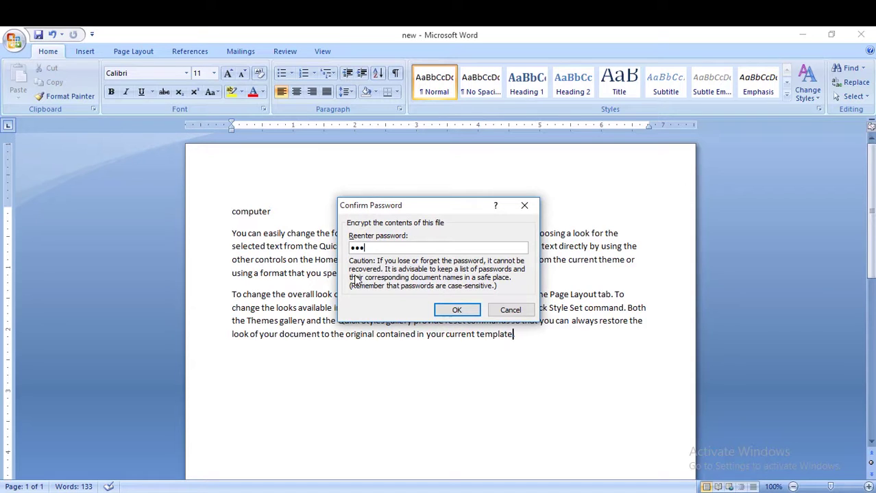
{"action": "key", "text": "Return"}
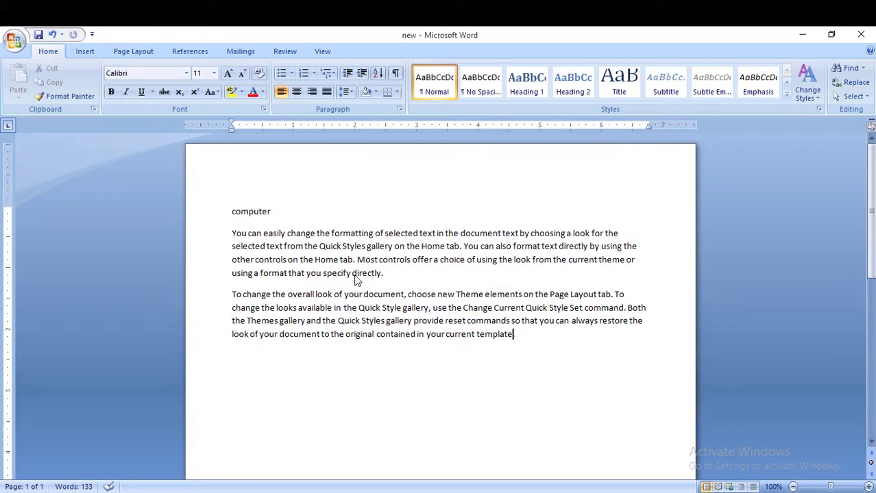
{"action": "type", "text": "."}
{"action": "left_click", "coordinate": [865, 33]}
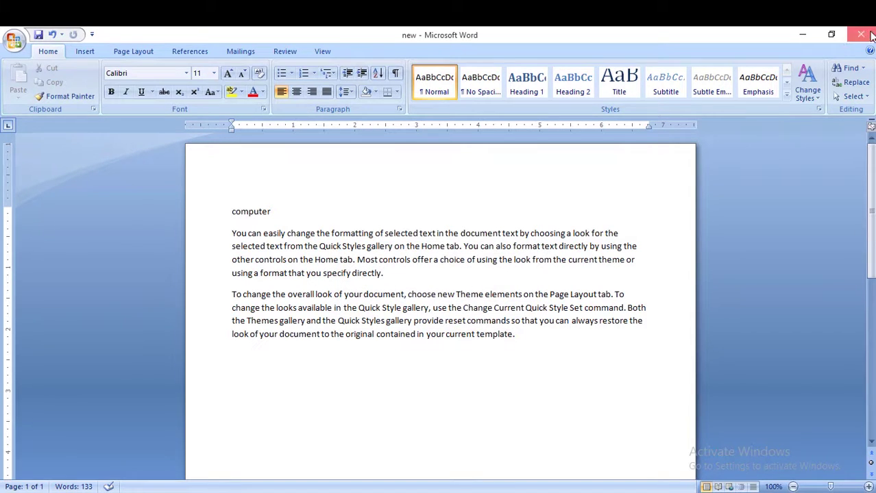
Save changes on close, try opening new.docx with a wrong password, and close the empty window.
{"action": "left_click", "coordinate": [385, 301]}
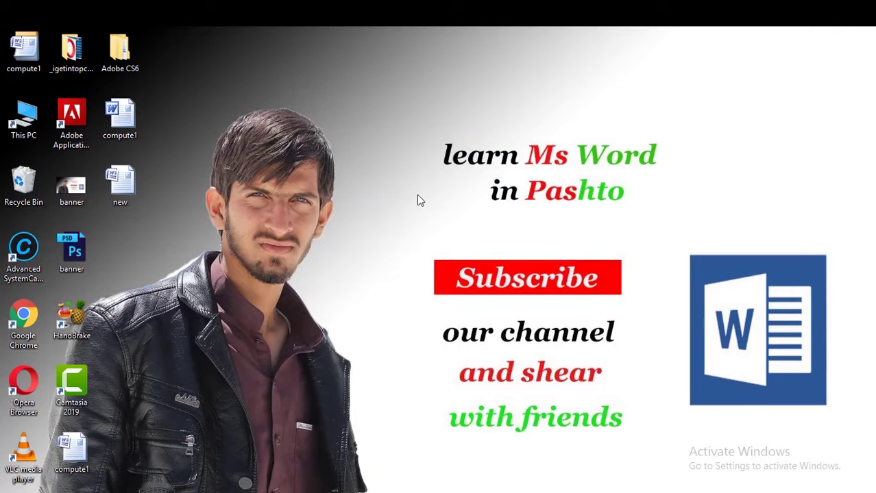
{"action": "double_click", "coordinate": [113, 194]}
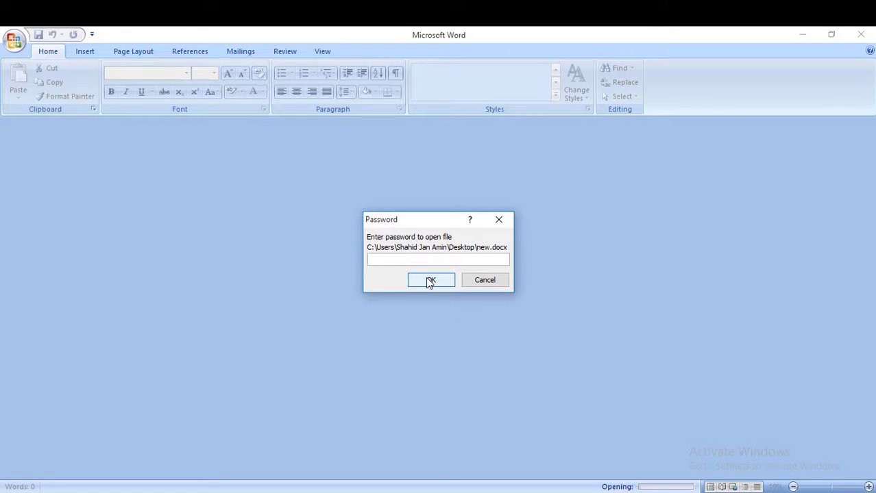
{"action": "type", "text": "password123"}
{"action": "left_click", "coordinate": [429, 282]}
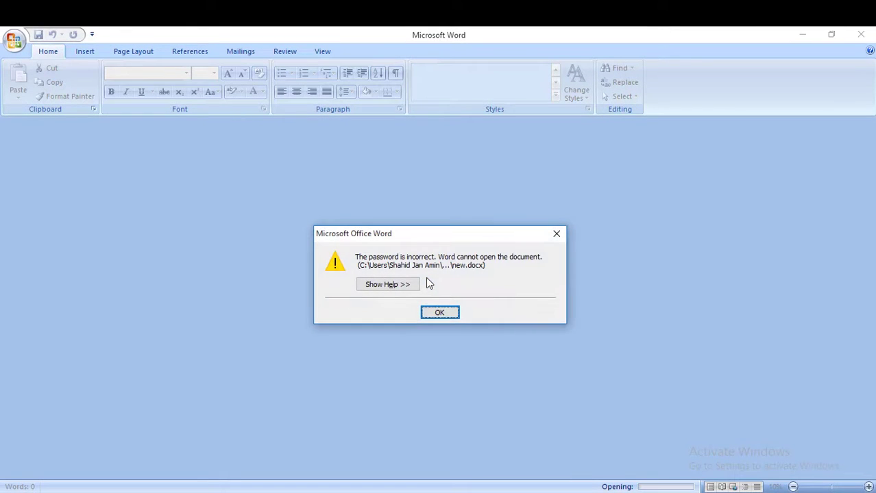
{"action": "key", "text": "Return"}
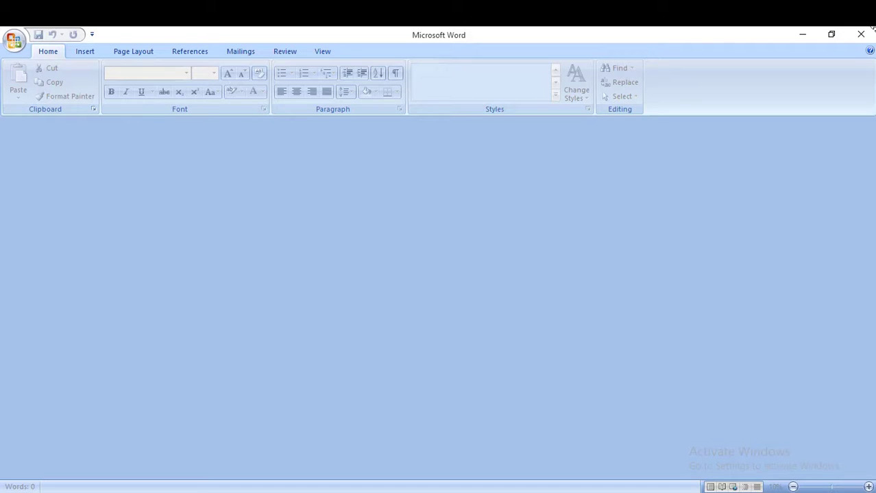
{"action": "left_click", "coordinate": [861, 34]}
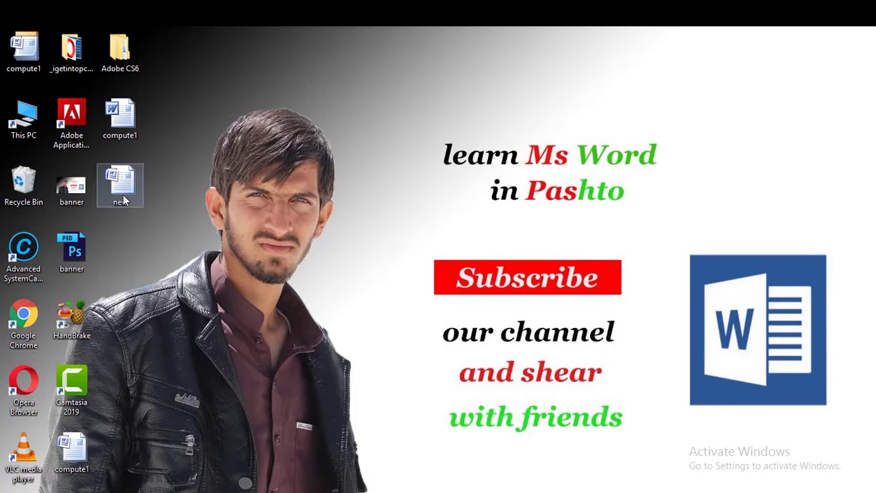
Reopen new.docx from the desktop using the correct password.
{"action": "double_click", "coordinate": [121, 198]}
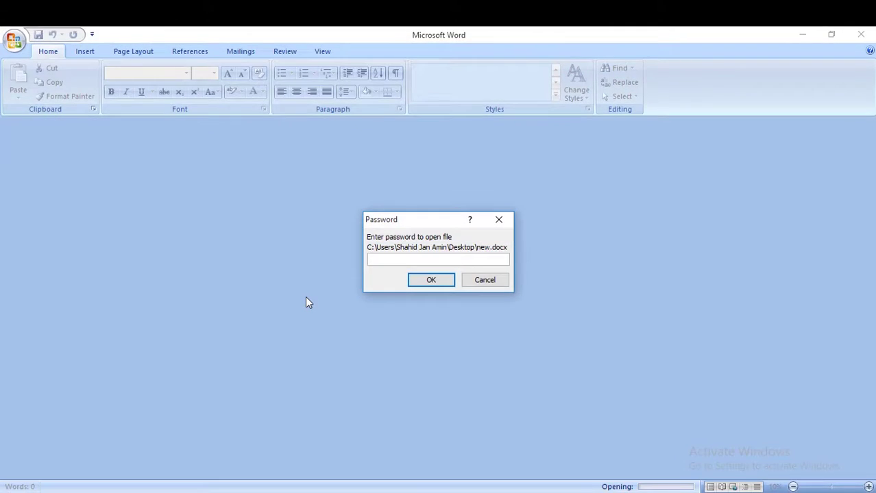
{"action": "key", "text": "Return"}
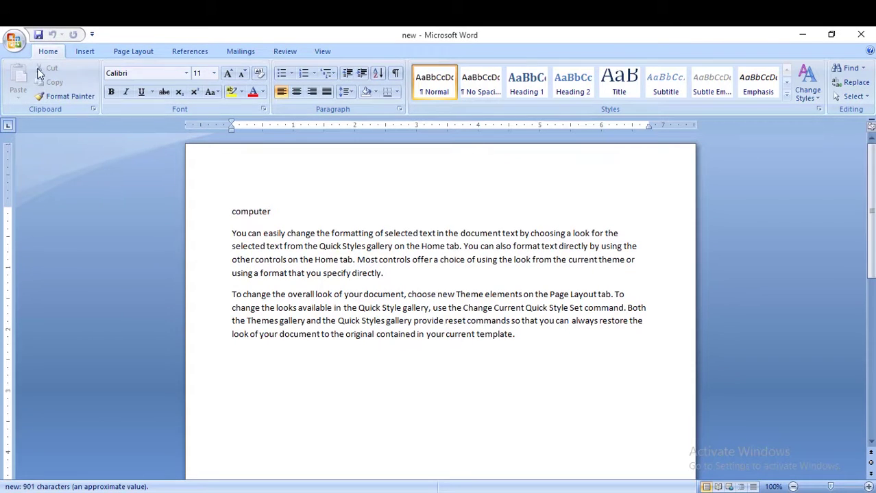
Encrypt the document 'new' with a password through Prepare > Encrypt Document.
{"action": "left_click", "coordinate": [15, 40]}
{"action": "mouse_move", "coordinate": [37, 177]}
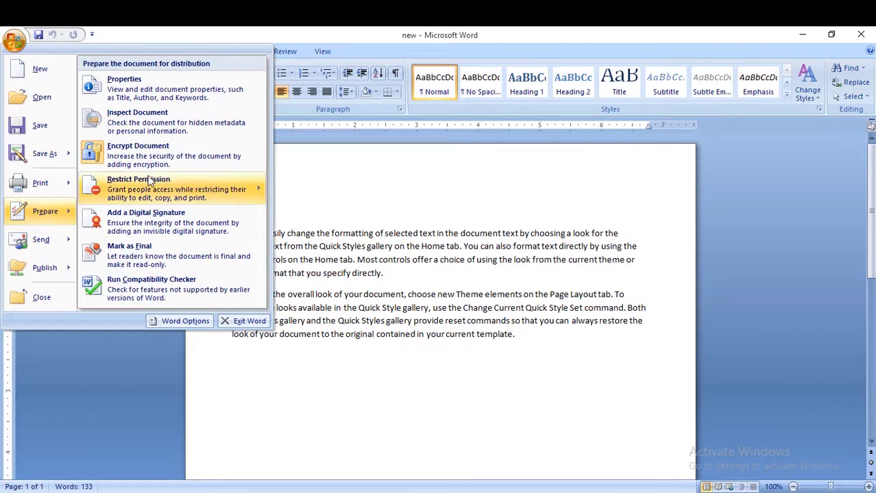
{"action": "left_click", "coordinate": [89, 156]}
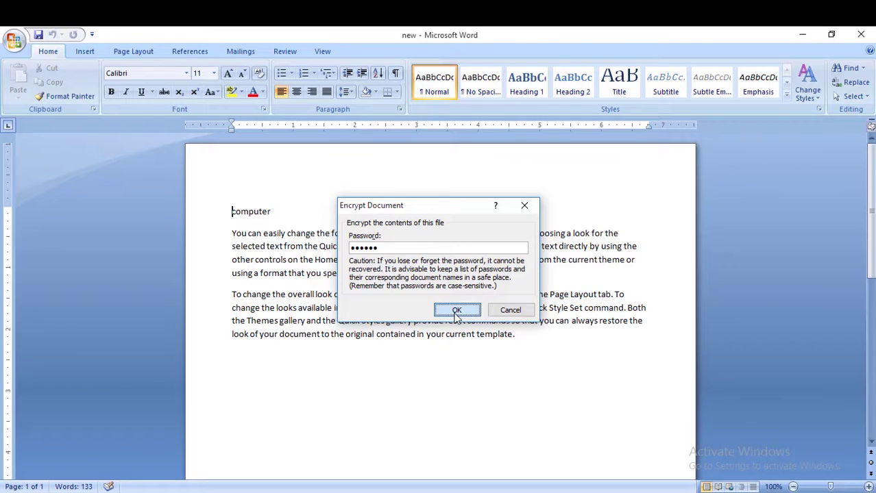
{"action": "left_click", "coordinate": [456, 311]}
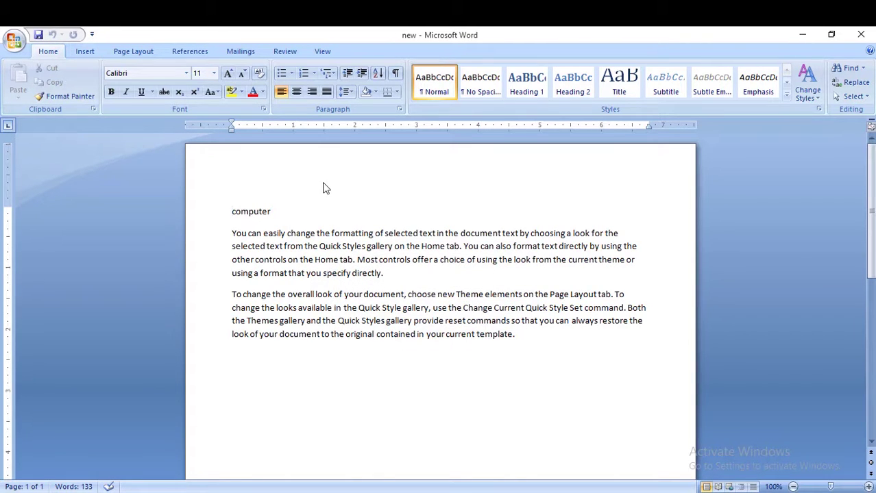
{"action": "left_click", "coordinate": [14, 40]}
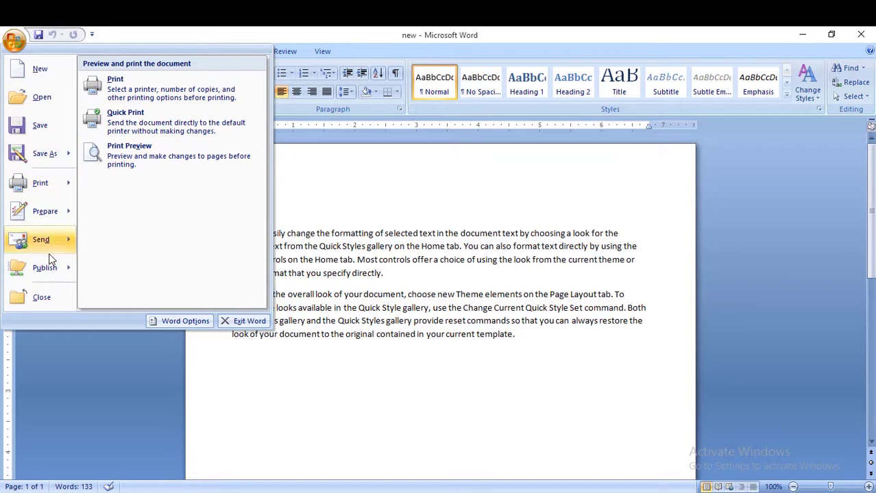
Bring up the Office menu's Prepare submenu and point at Mark as Final.
{"action": "mouse_move", "coordinate": [62, 220]}
{"action": "mouse_move", "coordinate": [152, 194]}
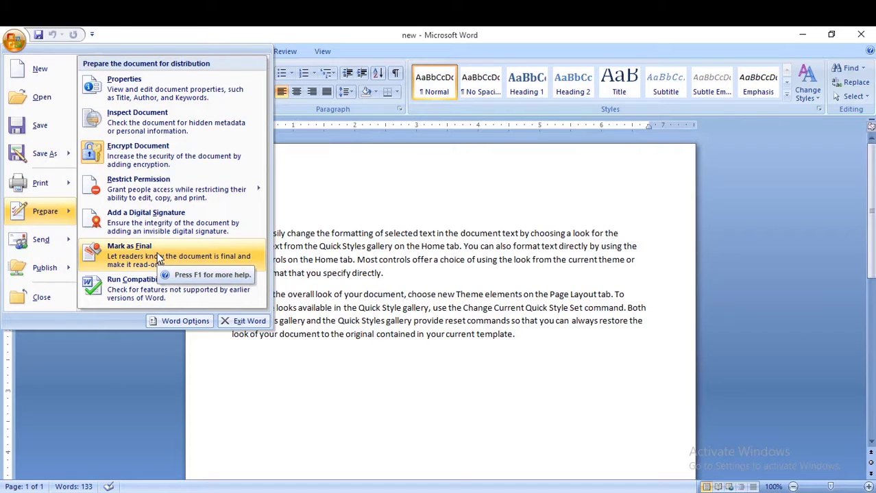
Mark the document as final, accepting the save and the final-status notice.
{"action": "left_click", "coordinate": [157, 252]}
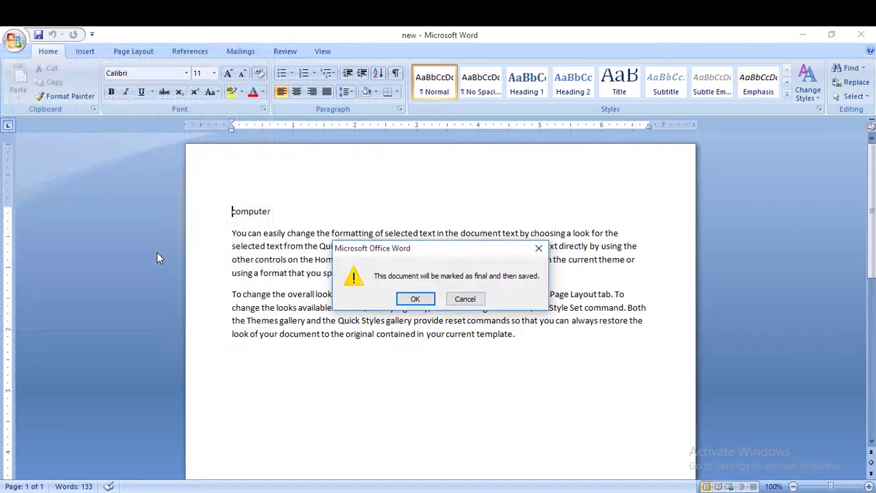
{"action": "left_click", "coordinate": [413, 300]}
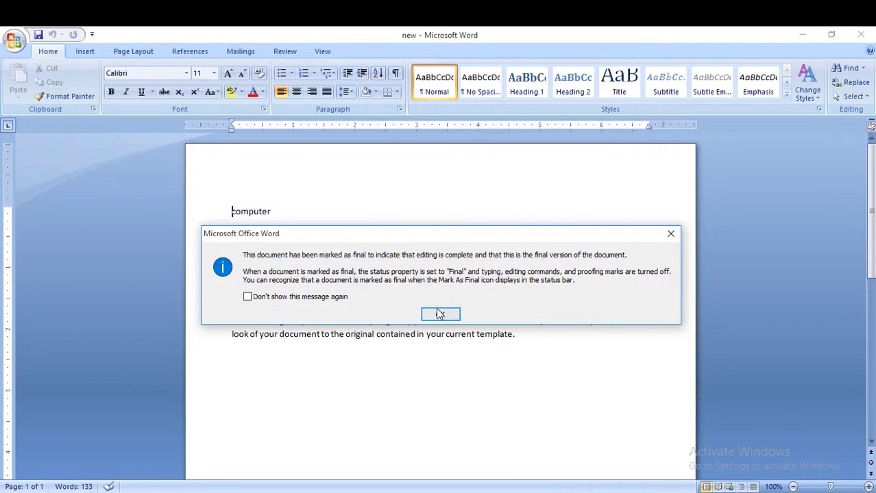
{"action": "left_click", "coordinate": [440, 315]}
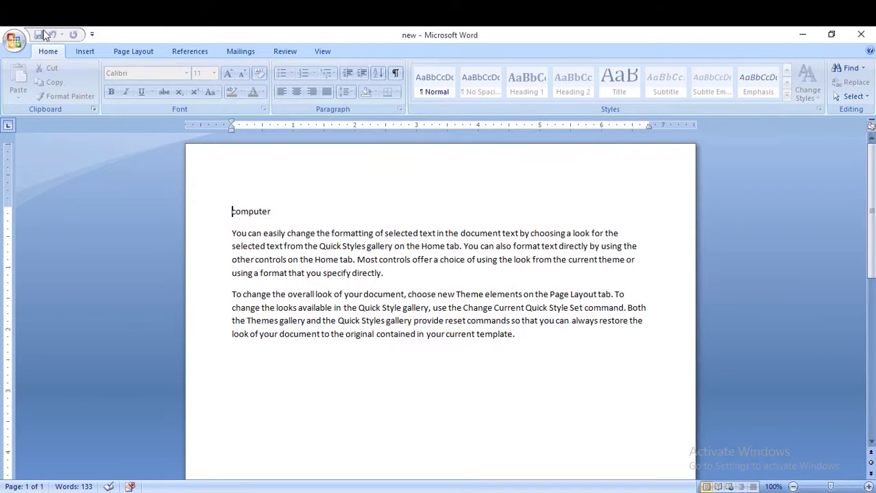
Look over the Office menu, dismiss it, and switch to the References tab.
{"action": "left_click", "coordinate": [14, 40]}
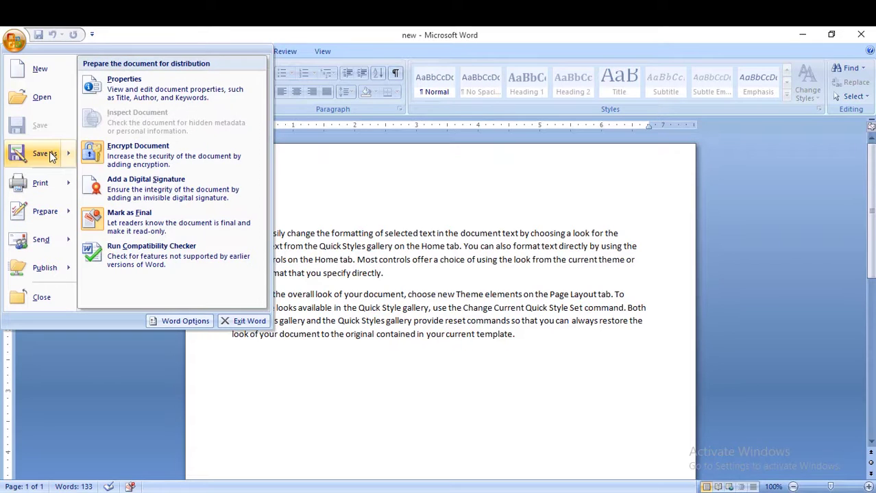
{"action": "mouse_move", "coordinate": [49, 157]}
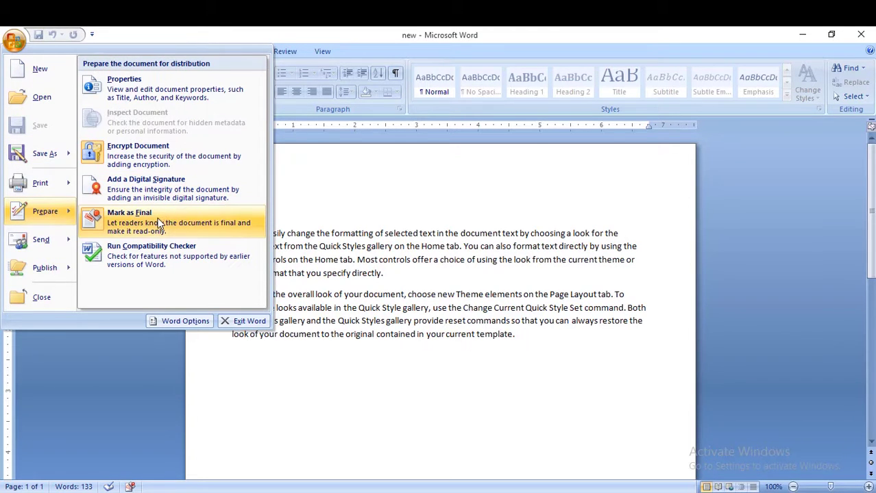
{"action": "left_click", "coordinate": [391, 233]}
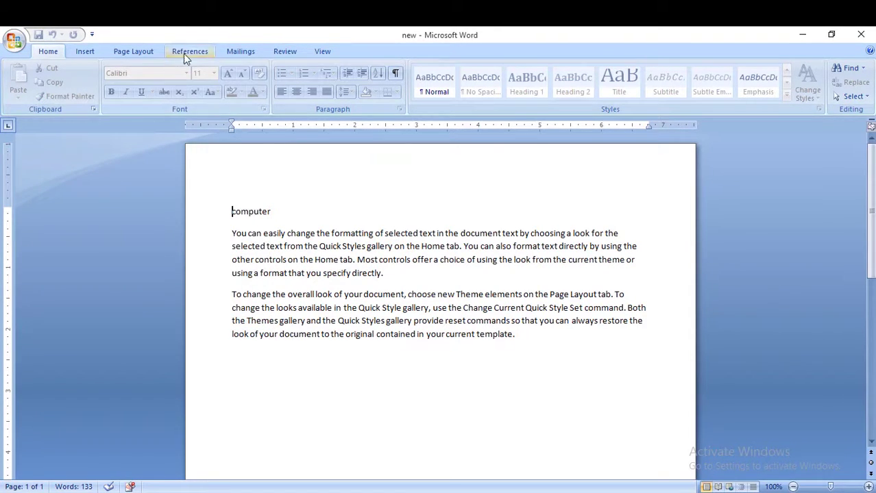
{"action": "left_click", "coordinate": [188, 53]}
Confirm the text after 'computer' can't be edited, then switch Mark as Final off and return to Home.
{"action": "left_click_drag", "start_coordinate": [297, 320], "coordinate": [280, 321]}
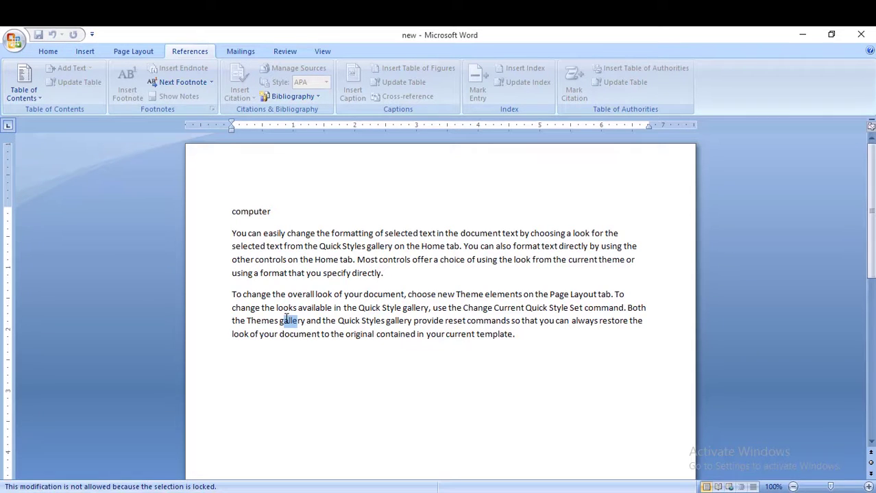
{"action": "left_click", "coordinate": [334, 217]}
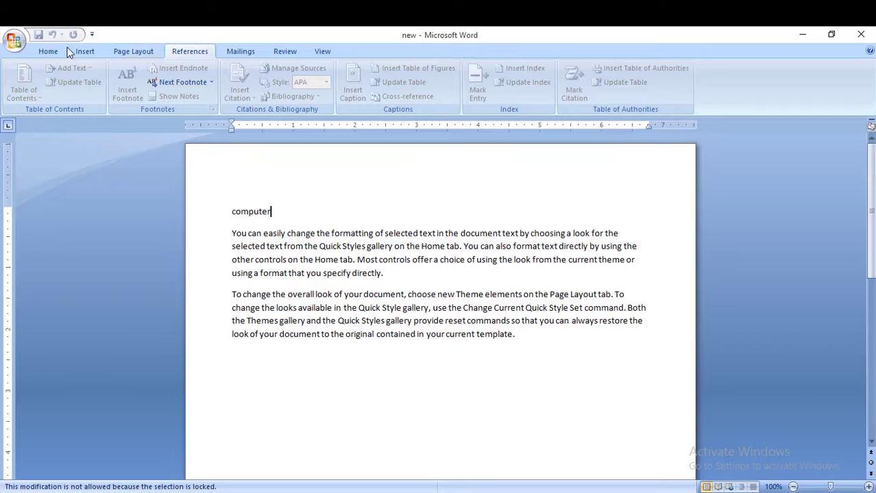
{"action": "left_click", "coordinate": [11, 40]}
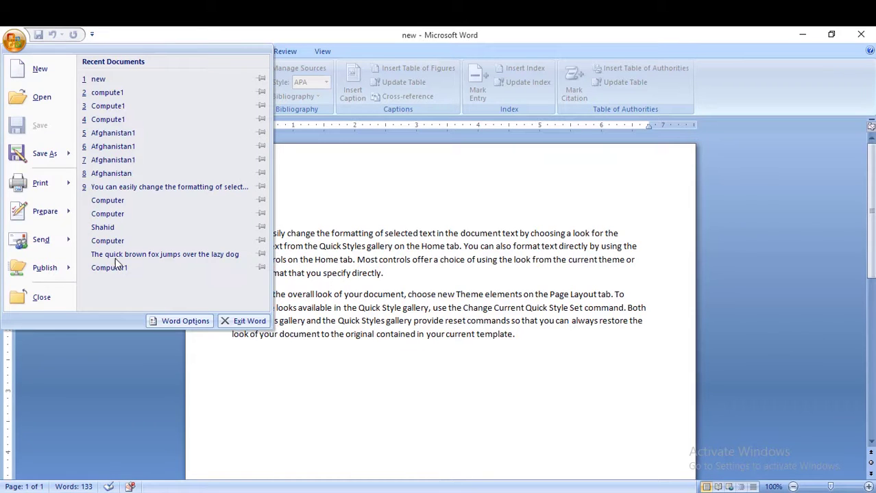
{"action": "mouse_move", "coordinate": [55, 211]}
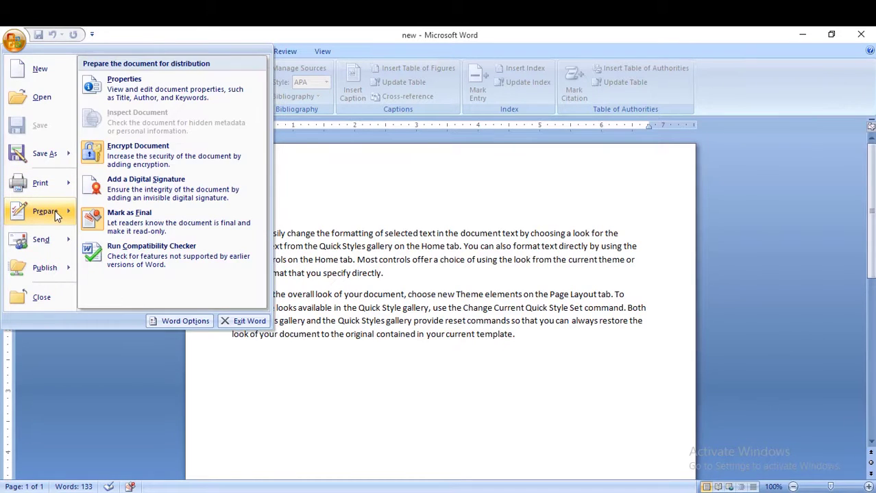
{"action": "left_click", "coordinate": [118, 220]}
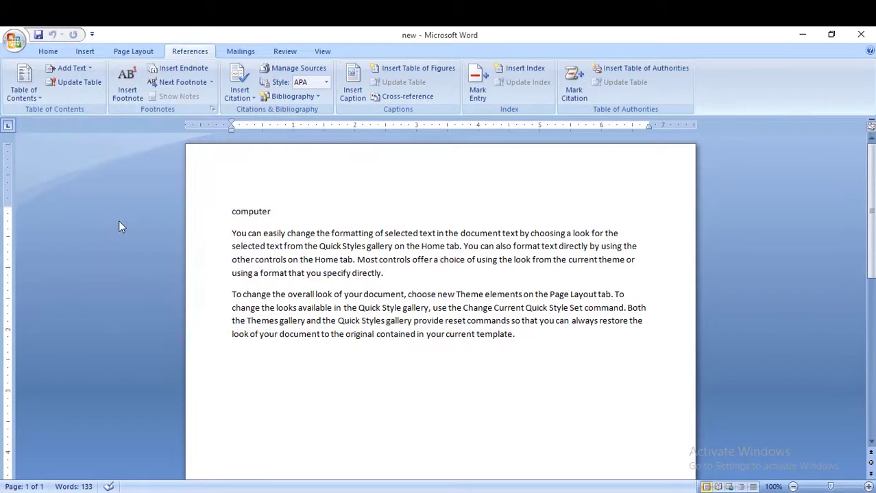
{"action": "left_click", "coordinate": [60, 54]}
{"action": "left_click", "coordinate": [14, 40]}
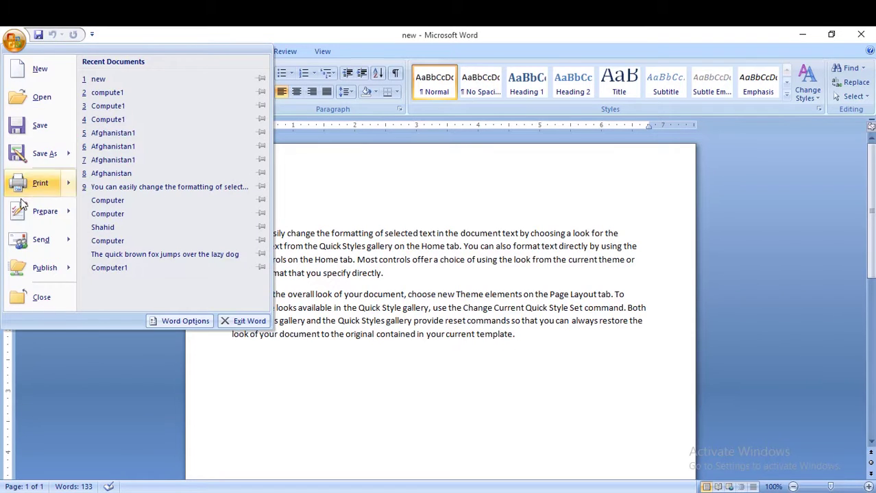
Browse the Prepare, Send and Publish submenus, then choose Close for the document 'new'.
{"action": "mouse_move", "coordinate": [22, 209]}
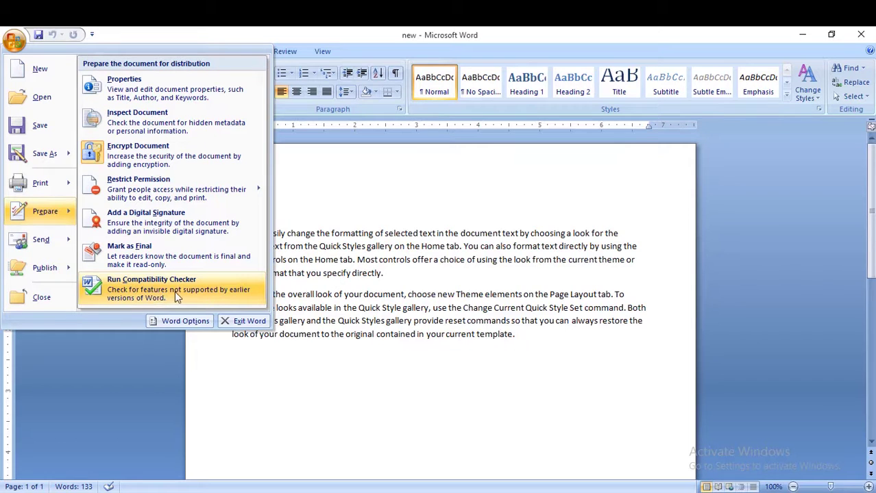
{"action": "mouse_move", "coordinate": [58, 239]}
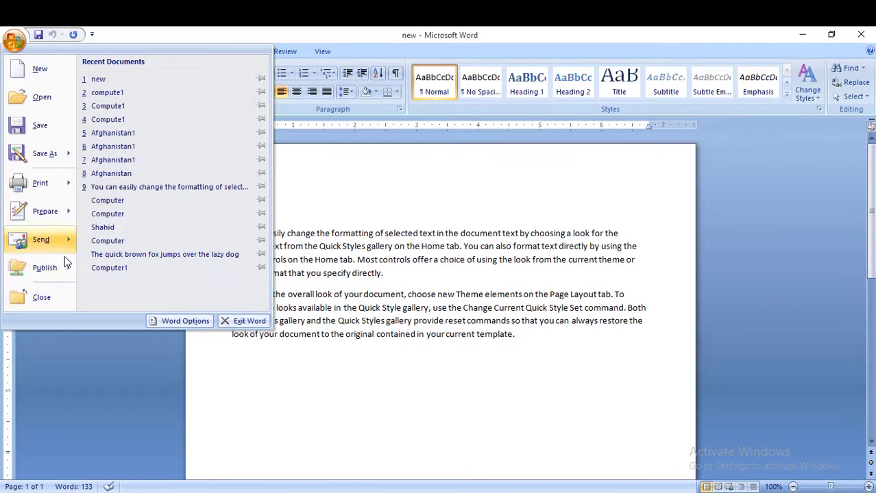
{"action": "mouse_move", "coordinate": [57, 272]}
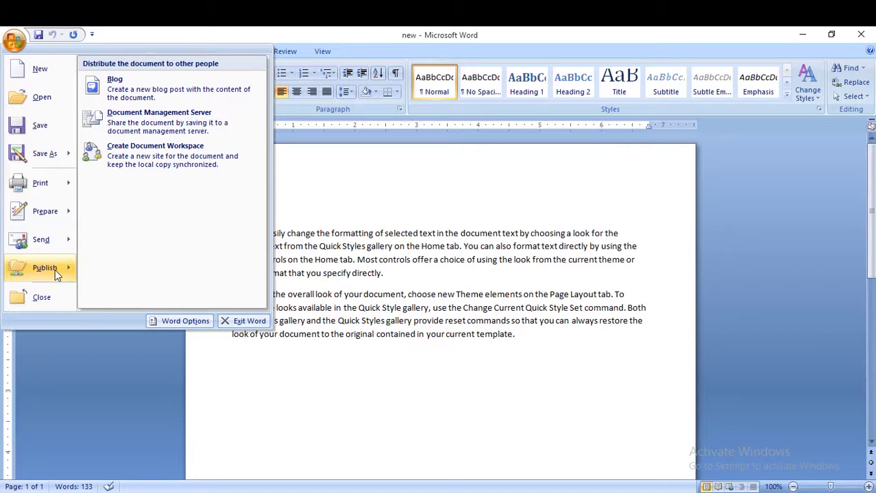
{"action": "left_click", "coordinate": [37, 296]}
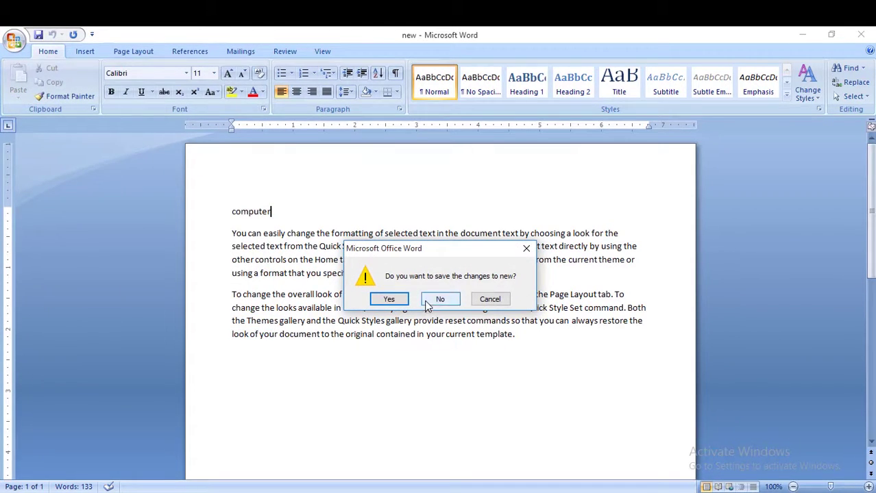
Decline saving the changes so 'new' closes, leaving an empty Document1.
{"action": "left_click", "coordinate": [426, 301]}
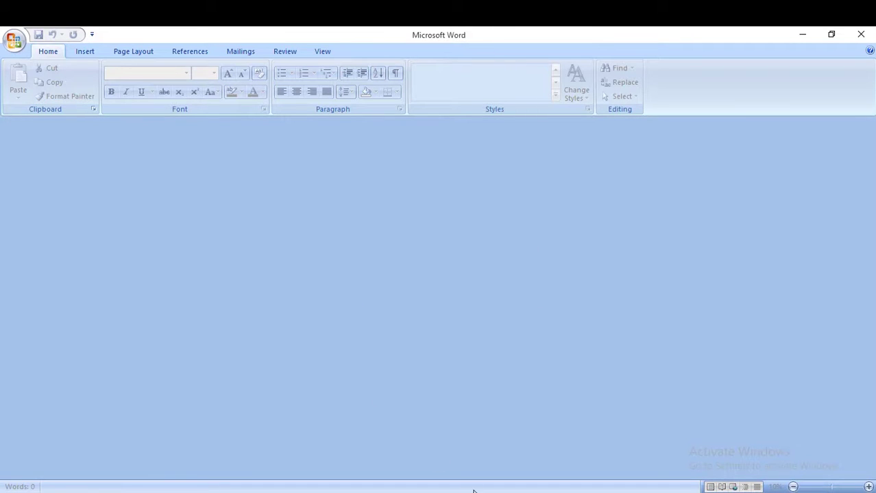
{"action": "mouse_move", "coordinate": [424, 492]}
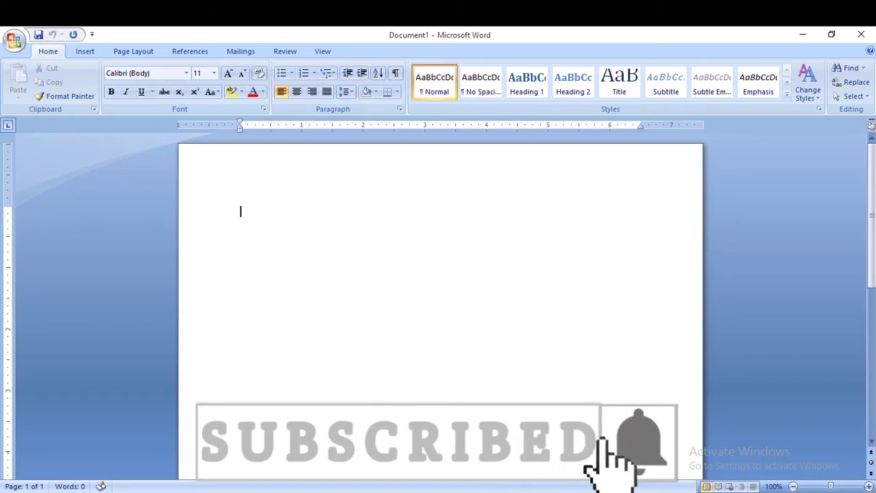
{"action": "left_click", "coordinate": [720, 491]}
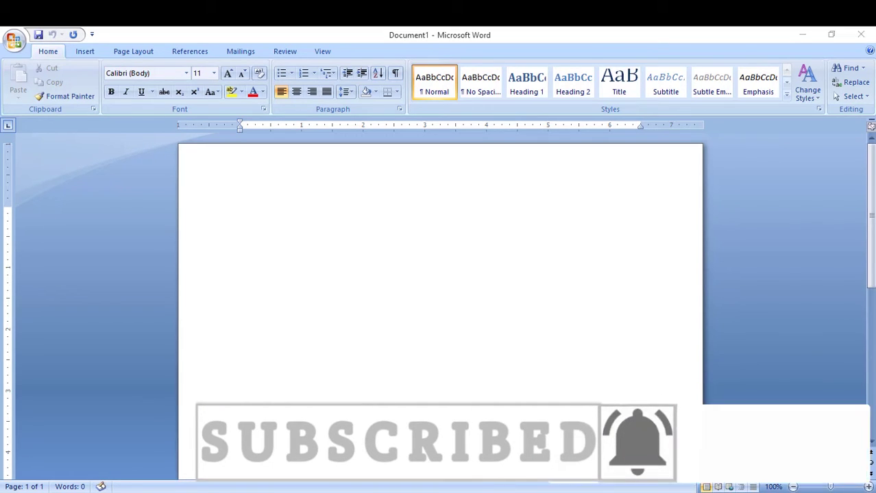